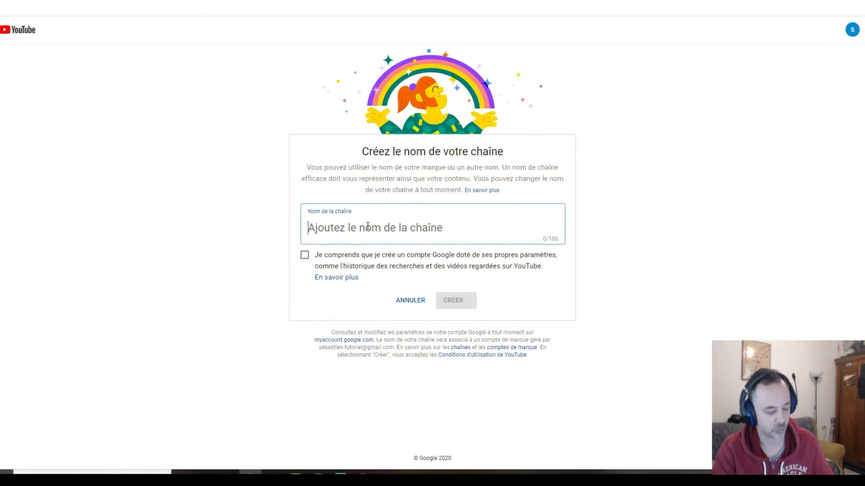
Create the channel under the owner's first name followed by "Tutoriels", accepting the acknowledgement about the new Google account.
text(Sebastien Tutoriels)
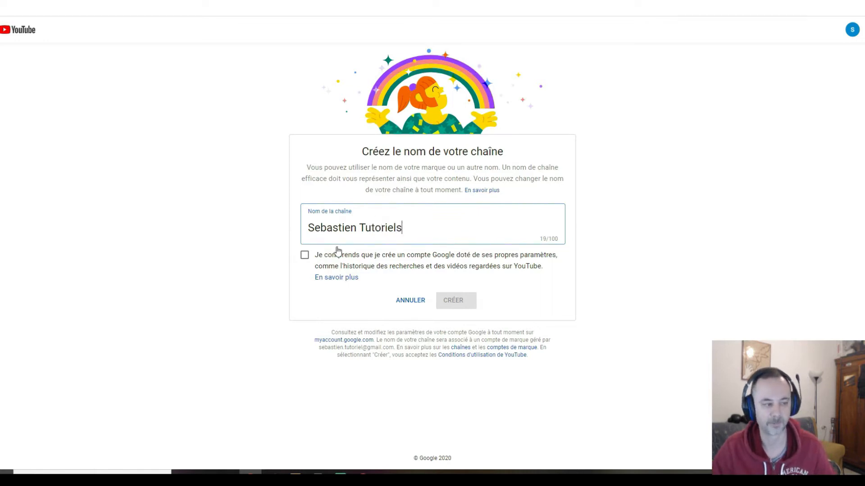
click(305, 255)
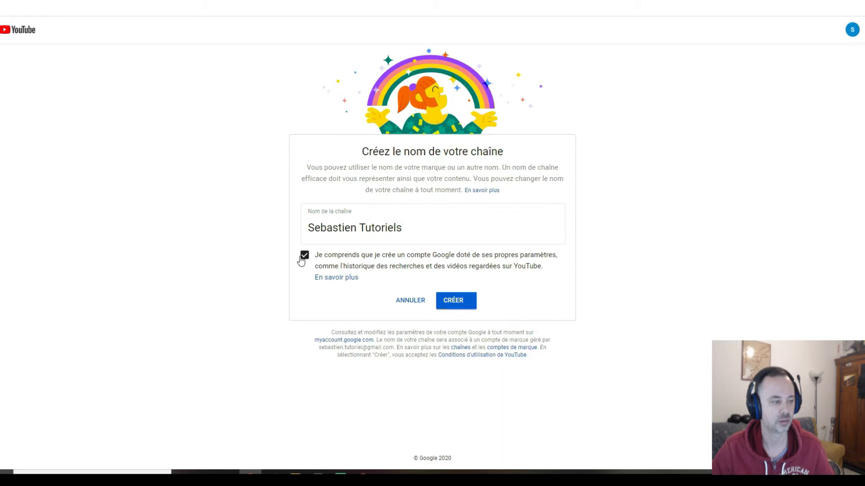
click(455, 301)
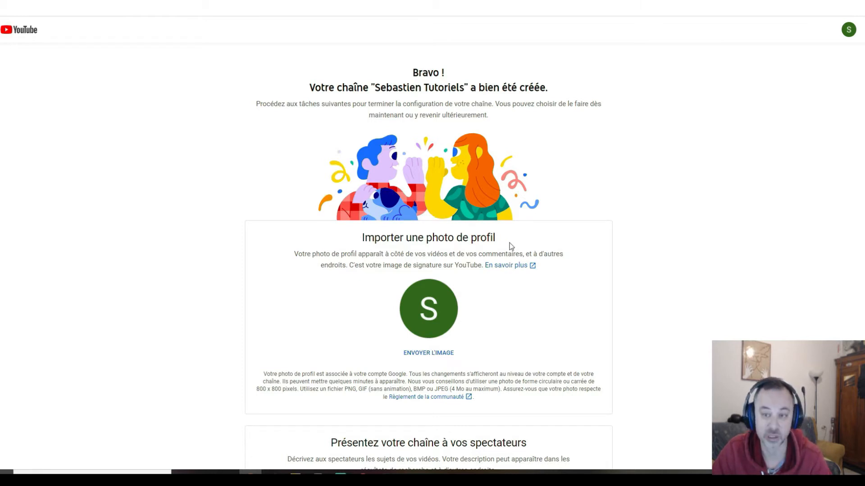
Switch to Canva, search for "icône youtube" templates and open the round turquoise "St-Martin Librairie" design with the books.
scroll(491, 276, down, 2)
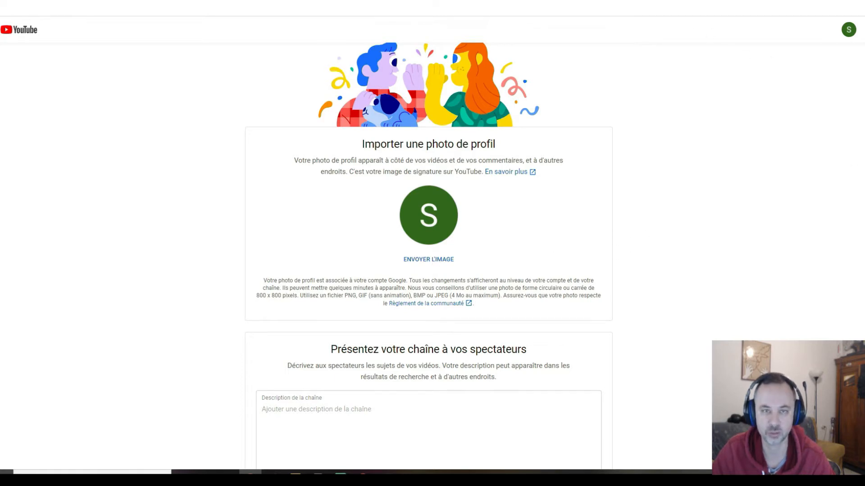
click(655, 18)
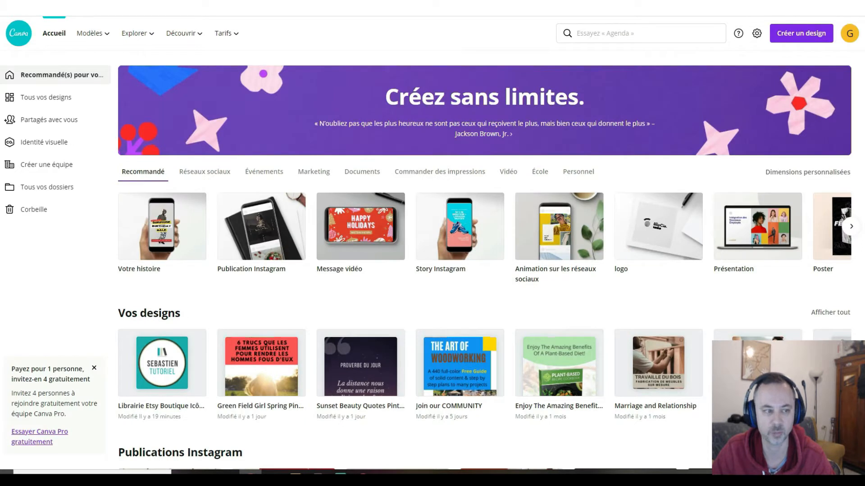
click(630, 32)
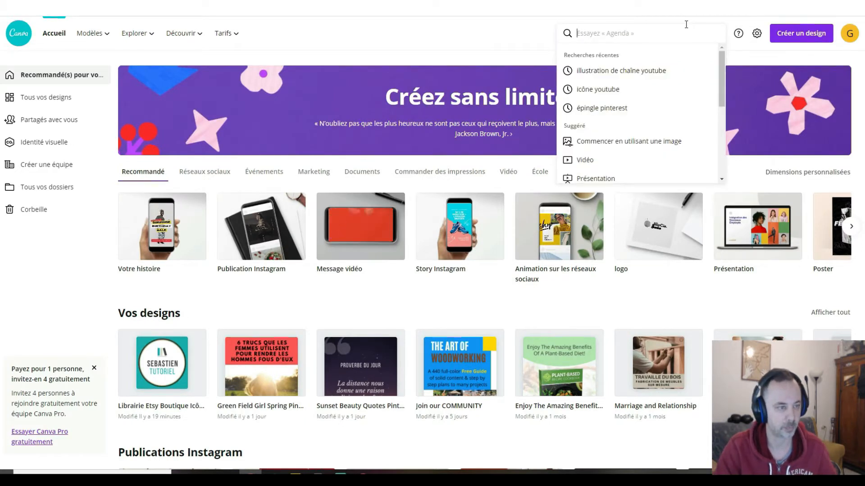
click(608, 88)
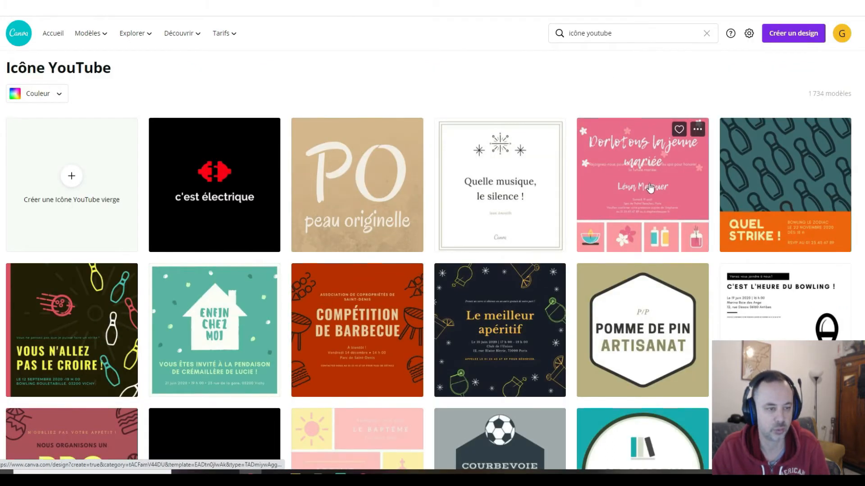
scroll(660, 190, down, 5)
scroll(626, 168, down, 3)
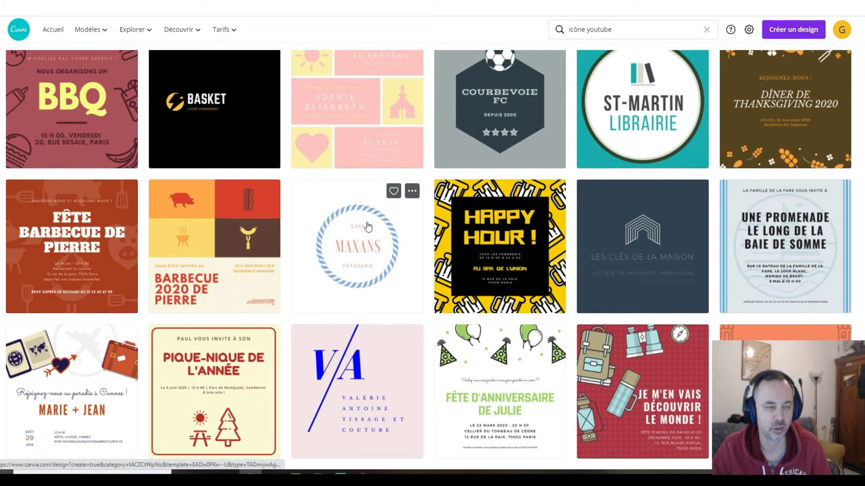
click(644, 128)
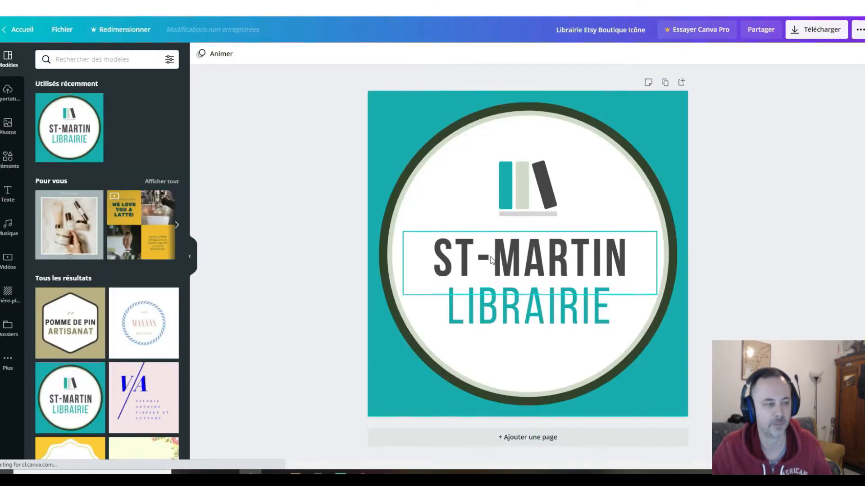
Replace the logo's upper text line with the owner's first name in capitals and the lower line with "TURORIELS".
click(504, 253)
click(507, 248)
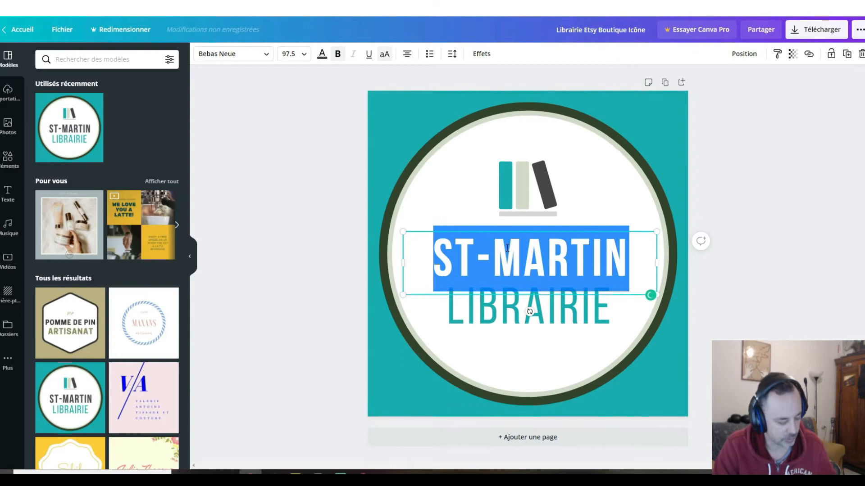
text(SEBASTIEN)
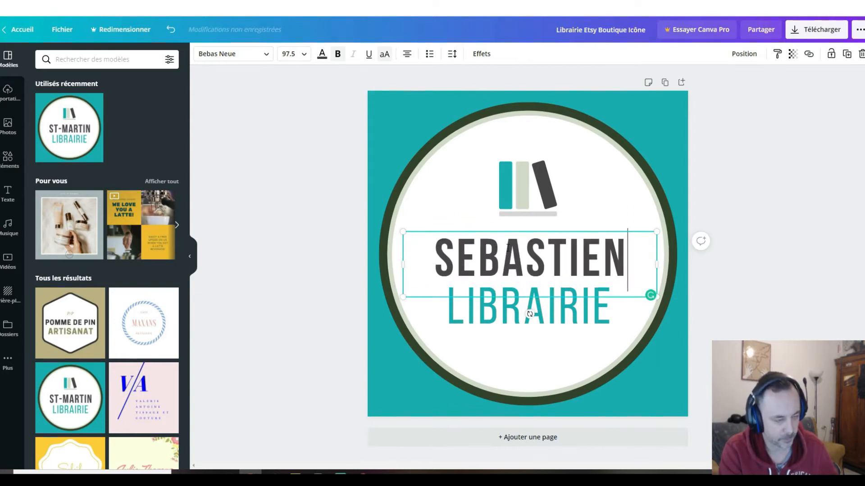
click(502, 315)
click(503, 321)
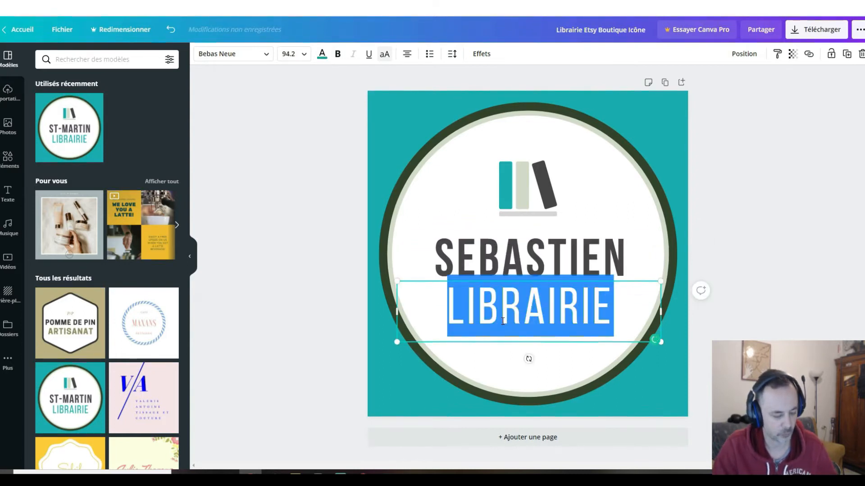
text(TURORIELS)
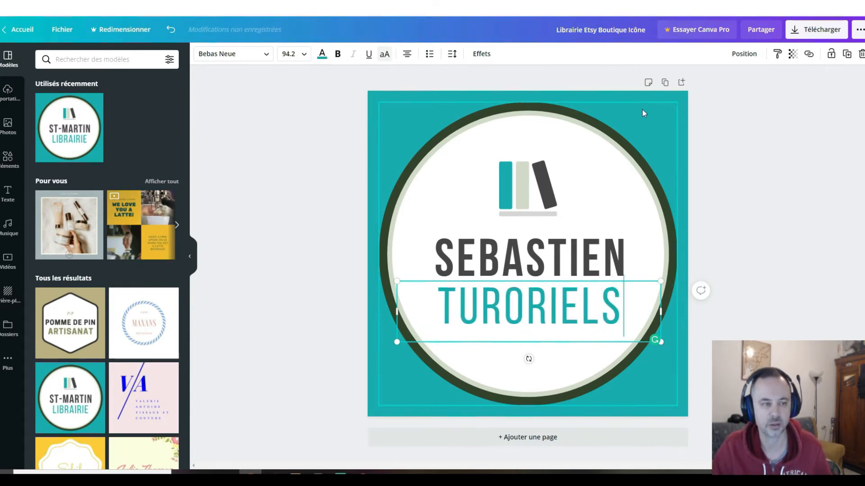
Download the finished logo design as a JPG file.
click(842, 32)
click(841, 31)
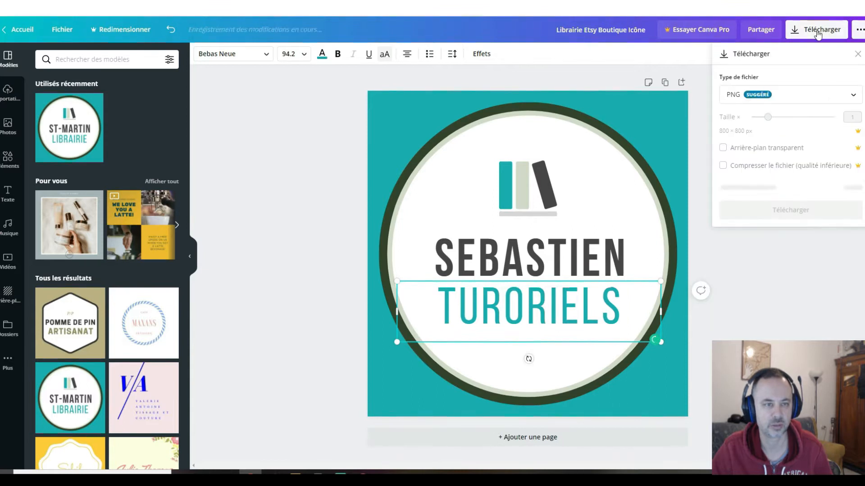
click(804, 95)
click(752, 129)
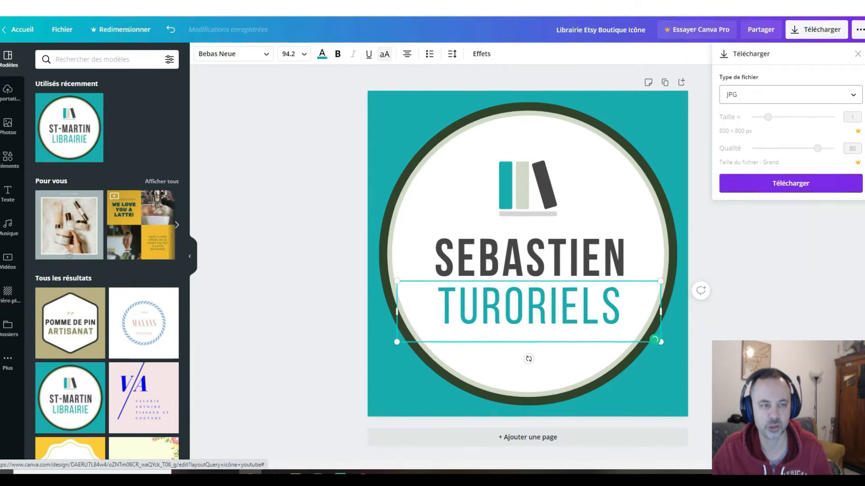
click(788, 182)
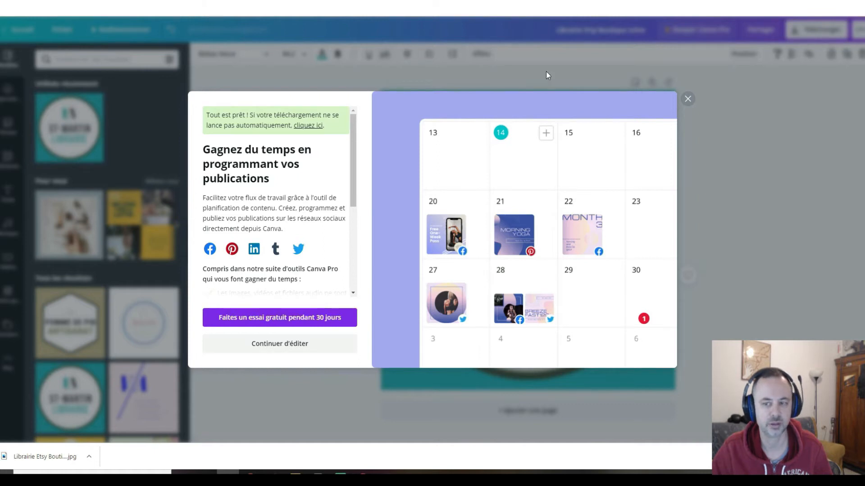
Return to the YouTube channel setup and upload the downloaded logo image as the channel's profile photo.
click(549, 8)
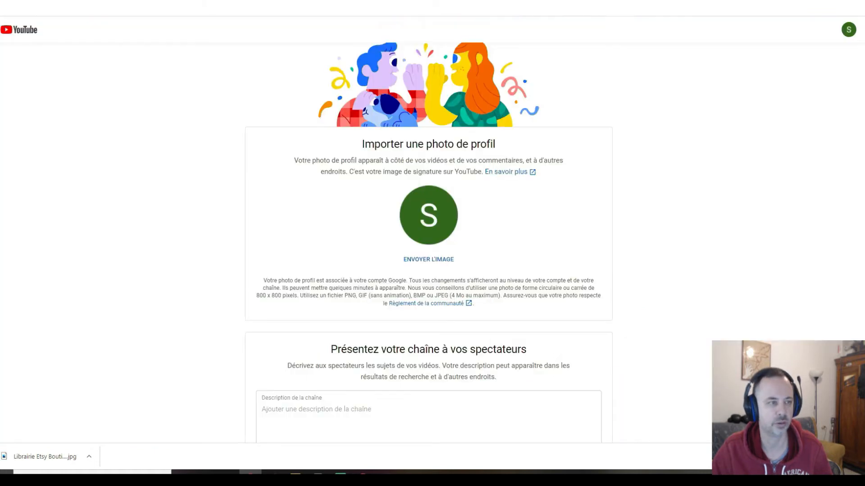
click(432, 260)
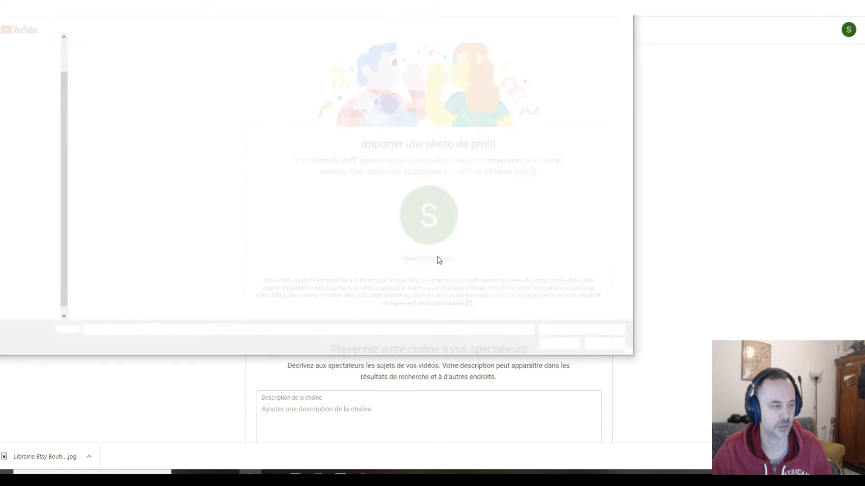
double_click(511, 63)
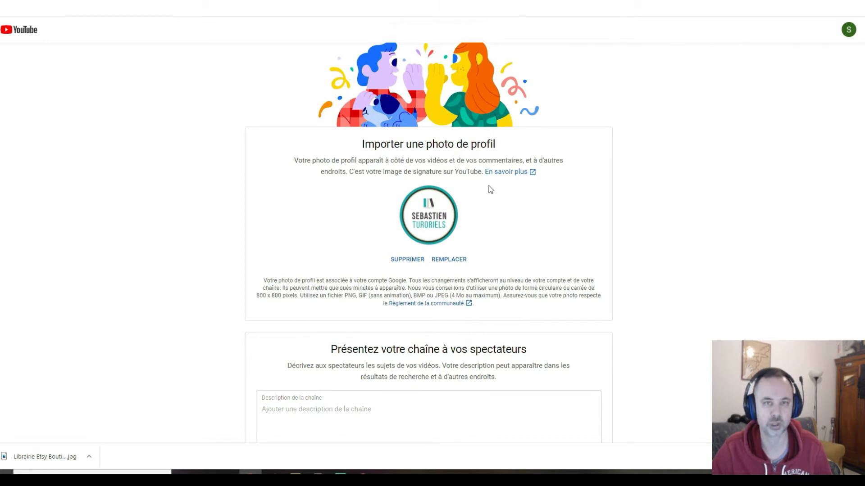
Write the channel description: a first-name greeting, "Bienvenu sur ma chaine youtube!" and a French sentence about tutorials on earning money and creating a business online.
scroll(490, 189, down, 3)
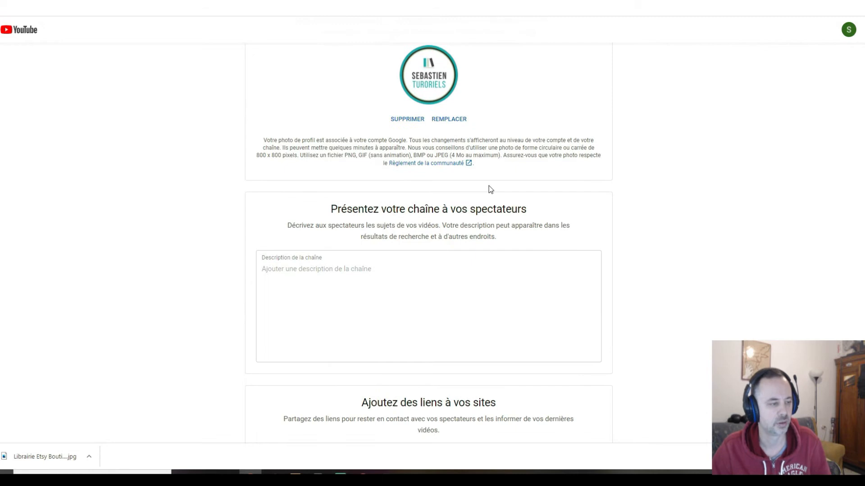
scroll(490, 189, down, 2)
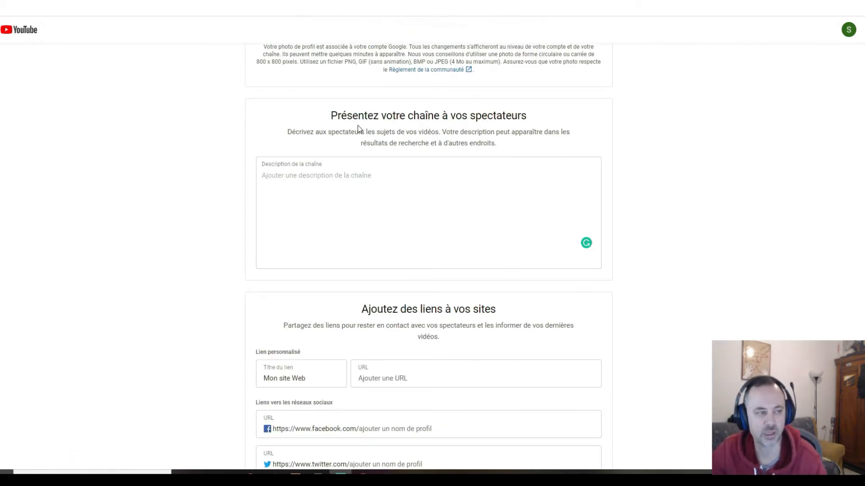
click(344, 174)
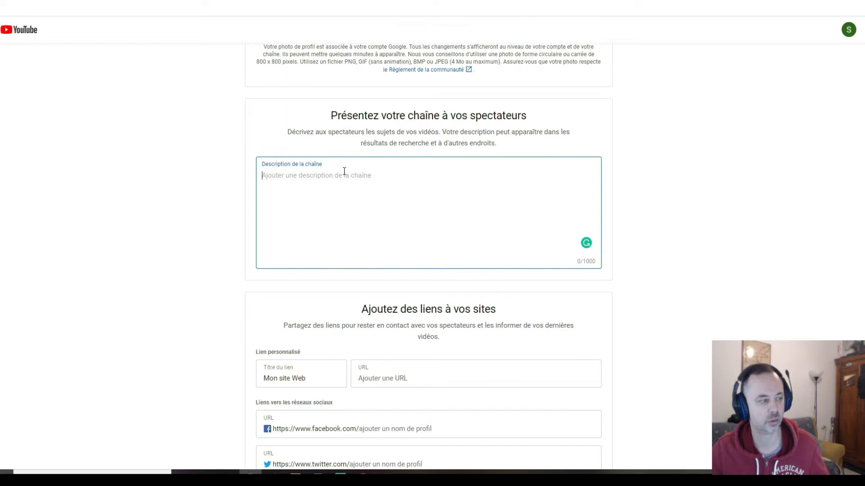
text(Bonjour je m'appelle Sebastien! Bienvenu sur ma chaine youtube! Ici je vous y trouverez des tuto sur comment gagner de l'argent en ligne, et comment creer votre business sur internet.---)
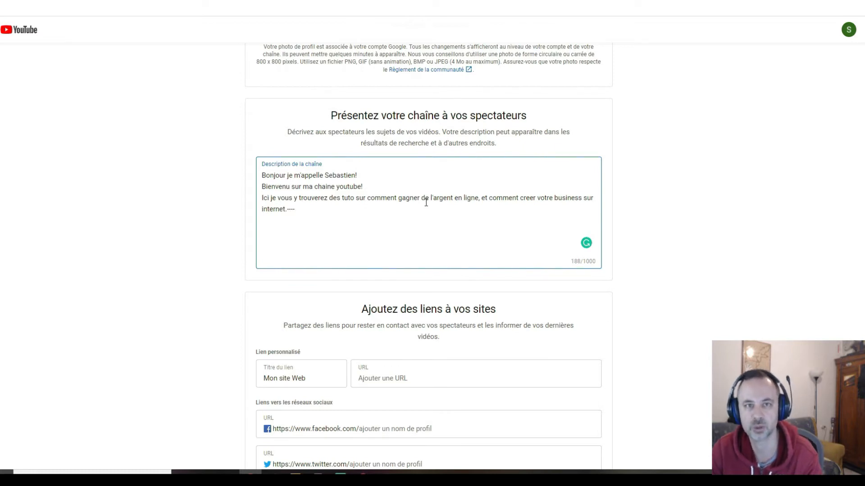
click(727, 300)
Save the channel setup and continue, keeping the link title "Mon site Web" and adding no website, Facebook or Twitter address.
scroll(727, 300, down, 3)
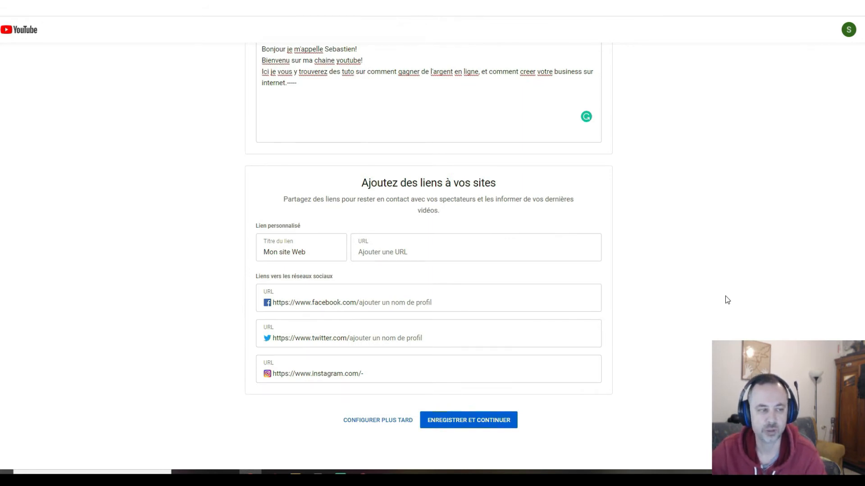
click(302, 253)
drag(301, 253, 266, 254)
click(278, 251)
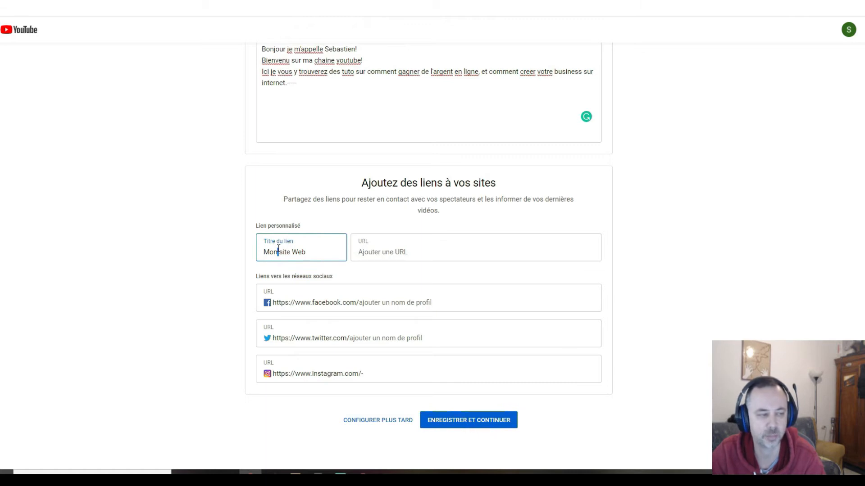
double_click(298, 252)
click(387, 253)
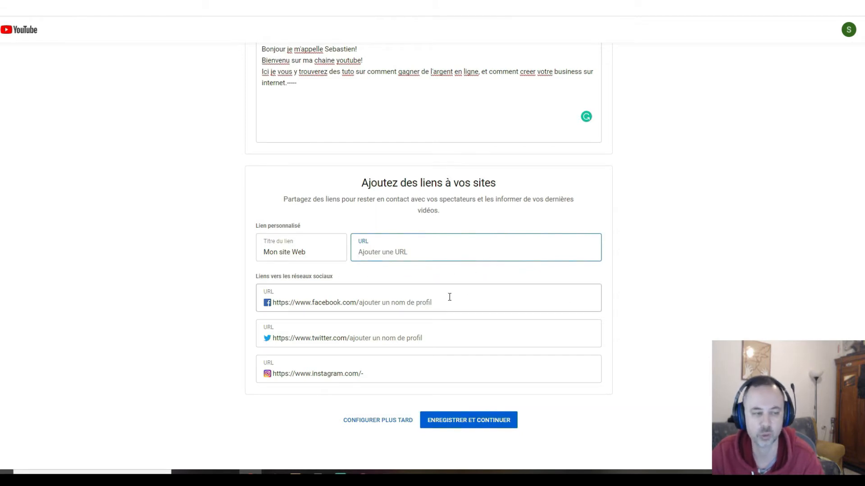
click(417, 337)
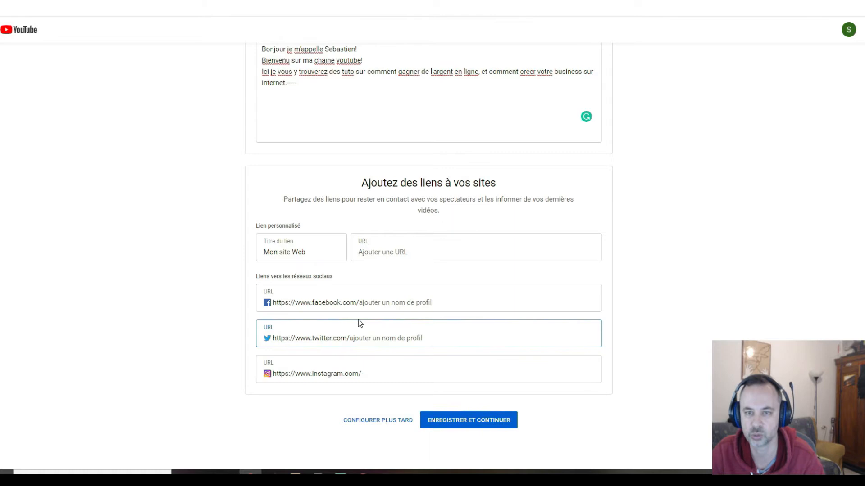
click(467, 421)
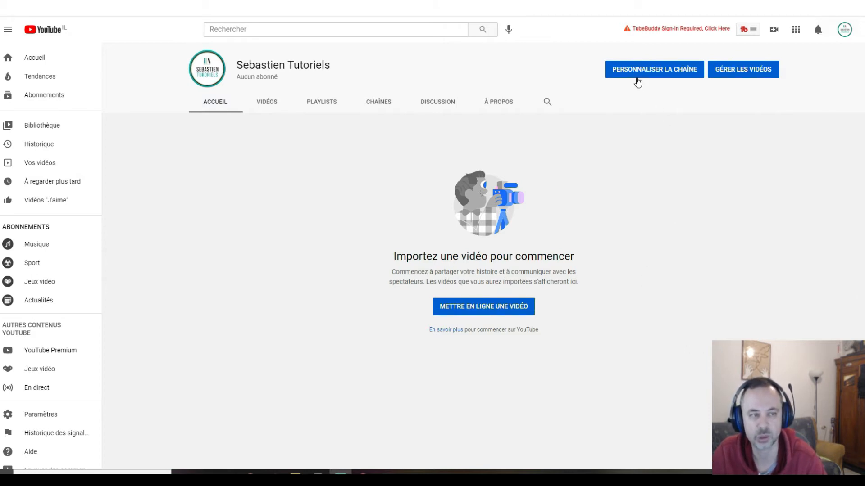
Open the channel's customization page in YouTube Studio and go to its Branding settings.
click(649, 72)
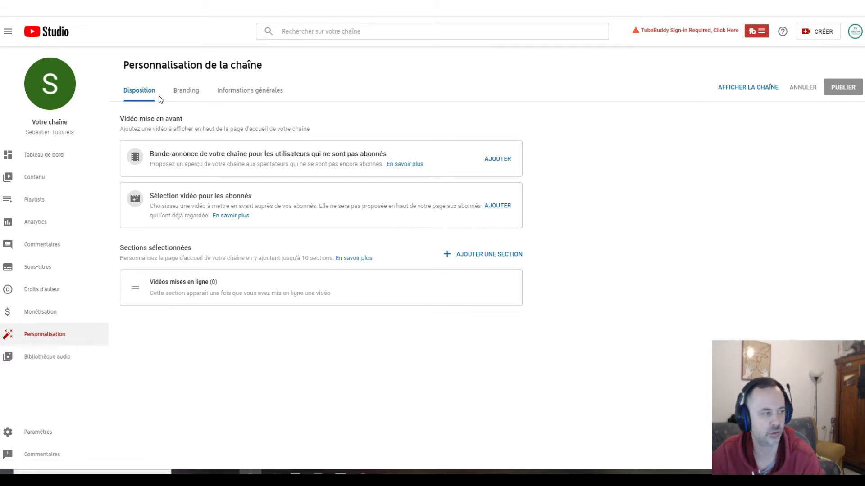
click(183, 98)
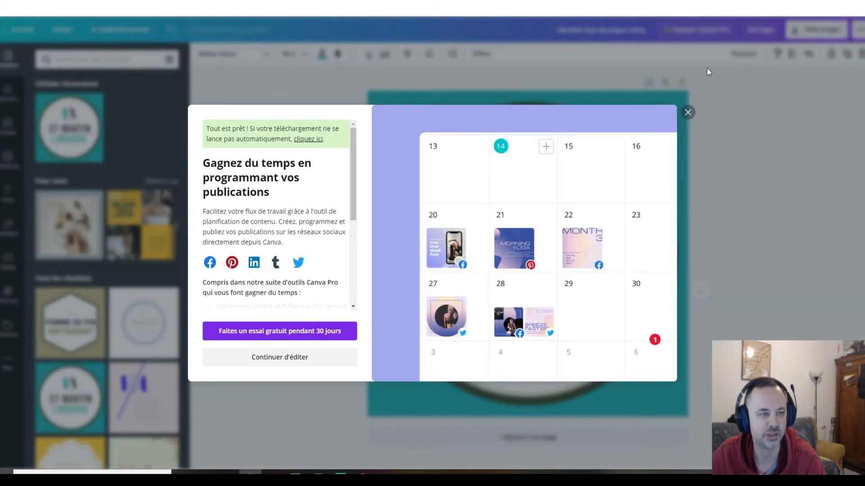
Switch to Canva, dismiss the download message, return to the home page and search for "illustration de chaîne youtube" templates.
click(687, 113)
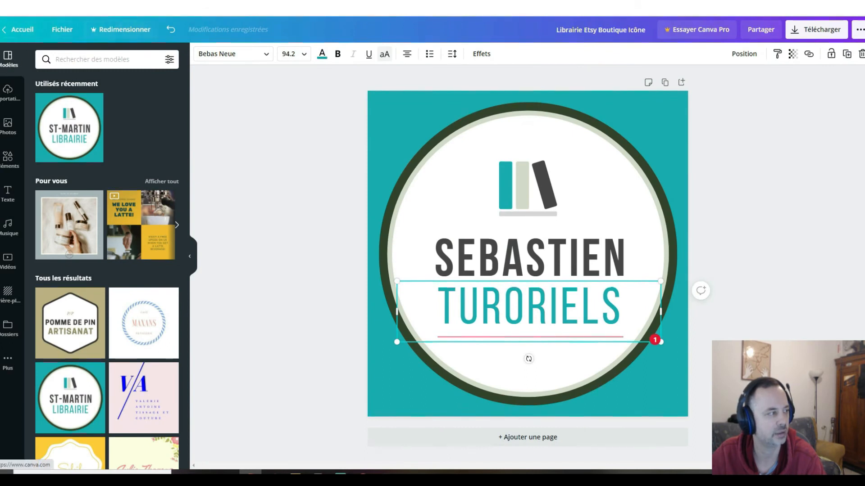
key(BackSpace)
key(Return)
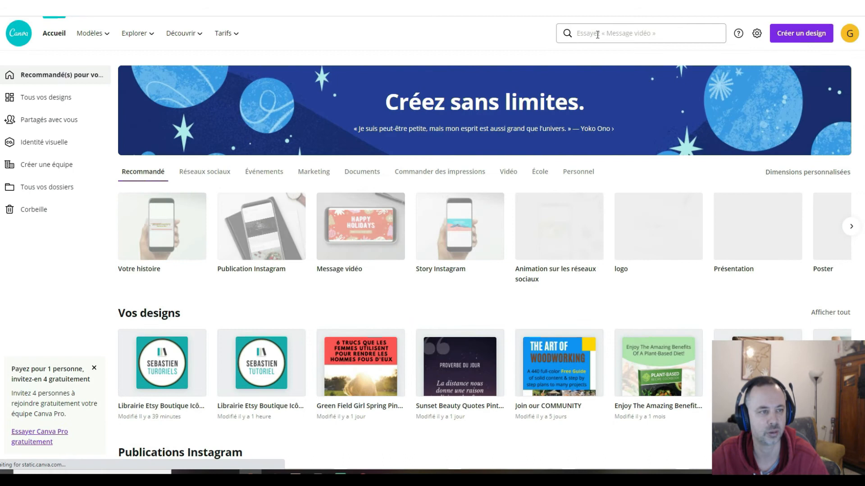
click(589, 35)
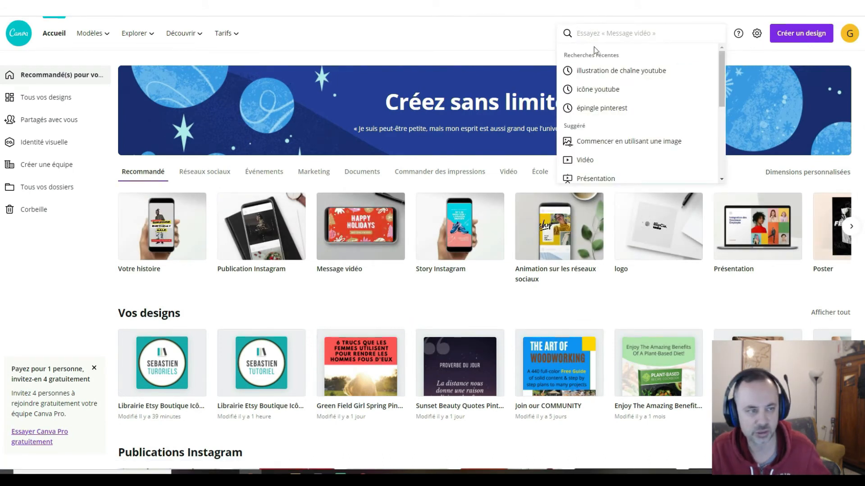
click(621, 71)
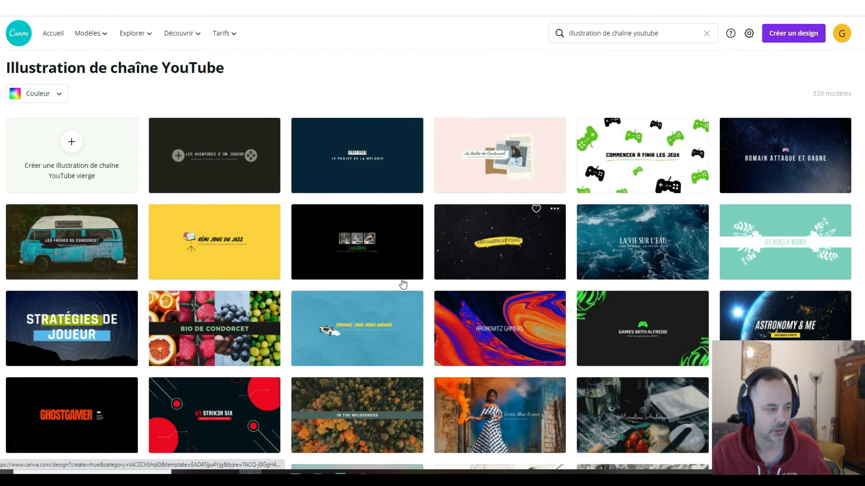
Browse the channel art templates and open the blue gaming one with a yellow headline and a white controller.
scroll(482, 173, down, 5)
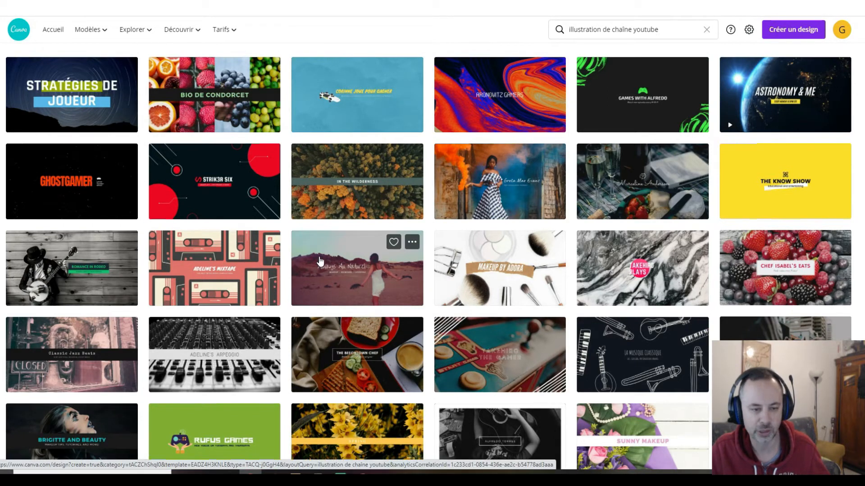
scroll(338, 252, down, 1)
scroll(338, 252, down, 8)
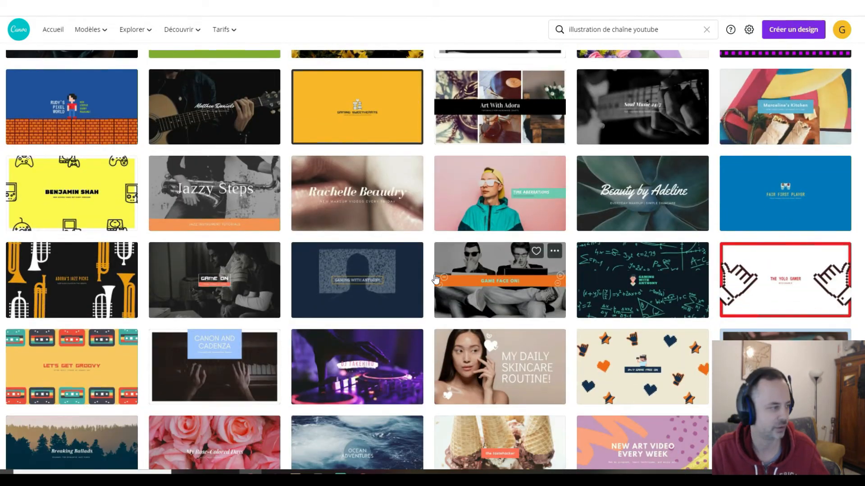
scroll(432, 275, up, 4)
scroll(431, 275, up, 3)
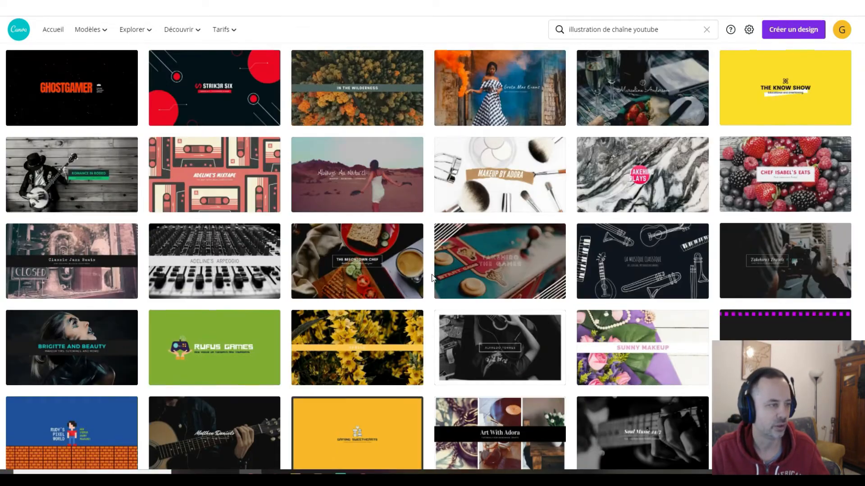
scroll(431, 276, up, 5)
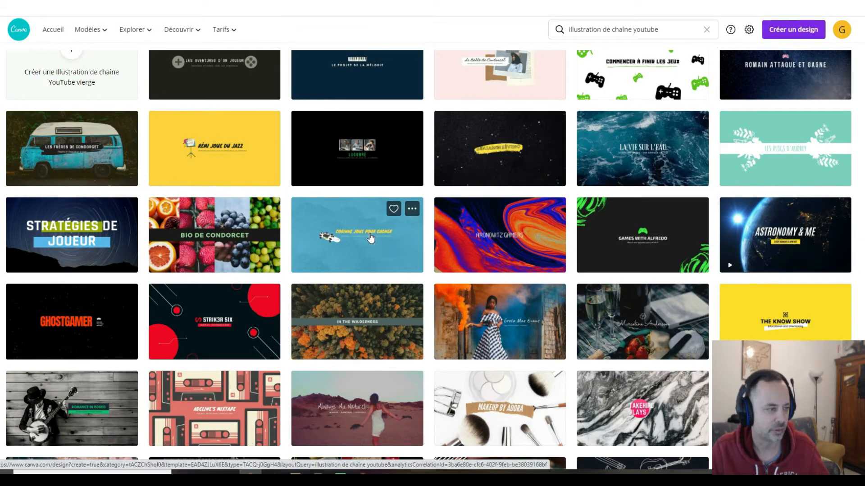
click(370, 238)
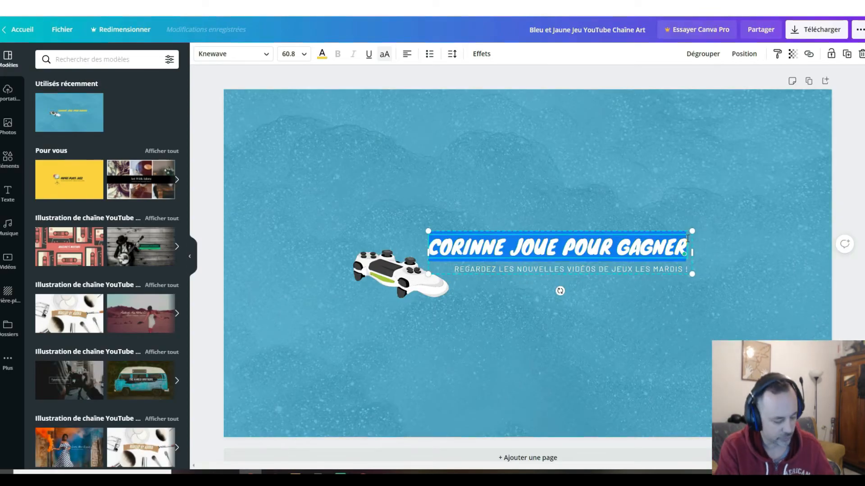
Replace the banner's headline with the channel name in capitals and the tagline beneath it with "NOUVELLE VIDEO TOUTE LES SEMAINES".
text(SEBASTIEN)
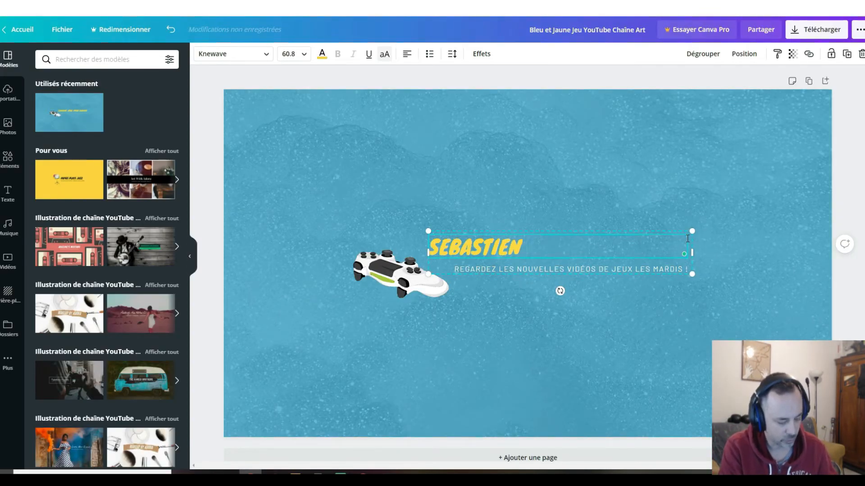
text( TUTORIELS)
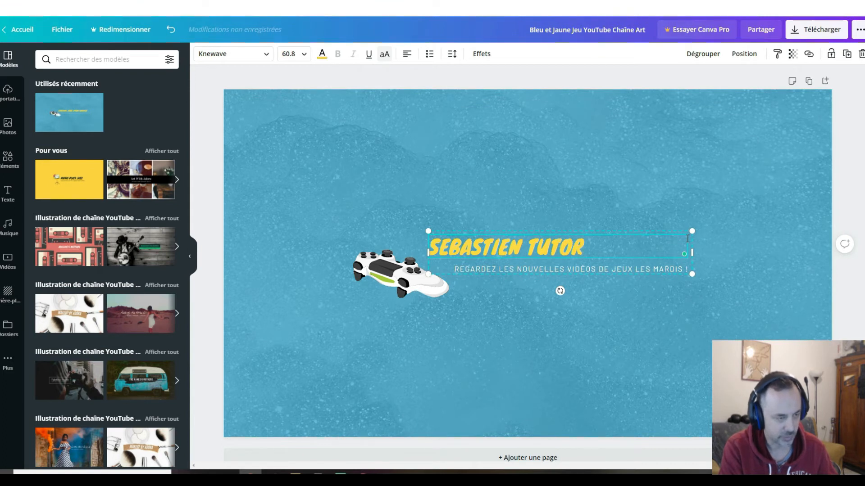
click(575, 271)
double_click(575, 269)
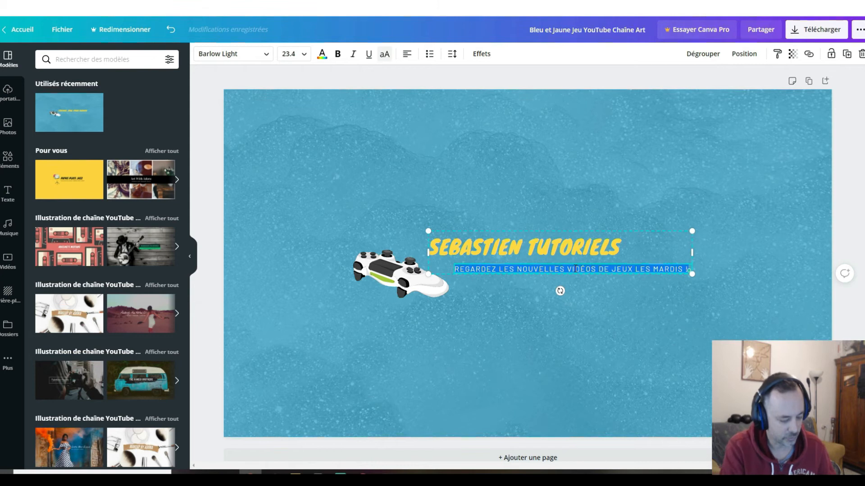
text(VIDE)
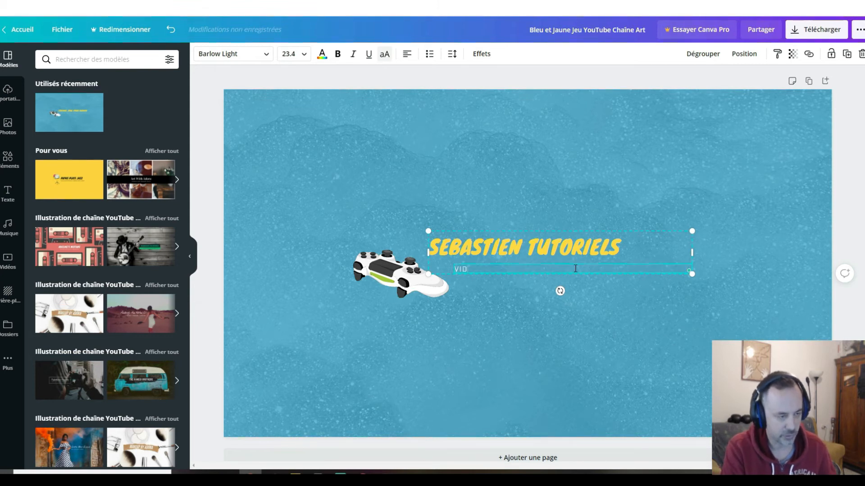
key(BackSpace)
key(BackSpace)
key(BackSpace)
text(NOUVELLES)
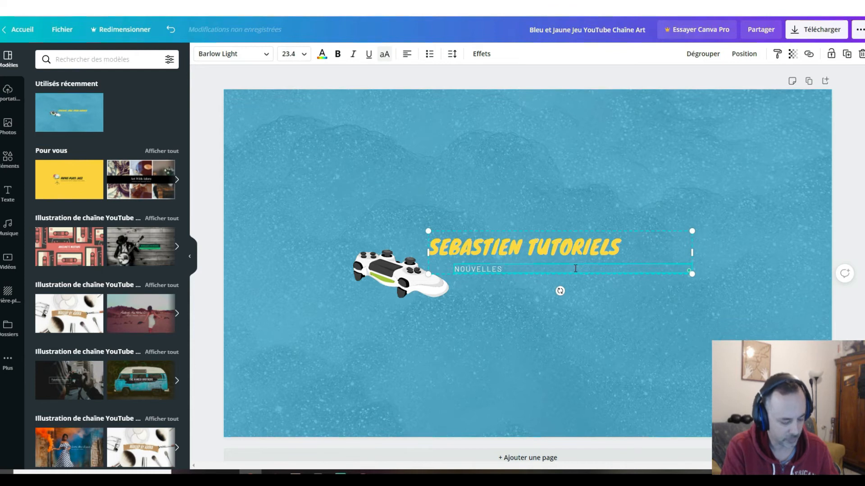
key(BackSpace)
text(VIDEO TOUTE LES SEMAINES)
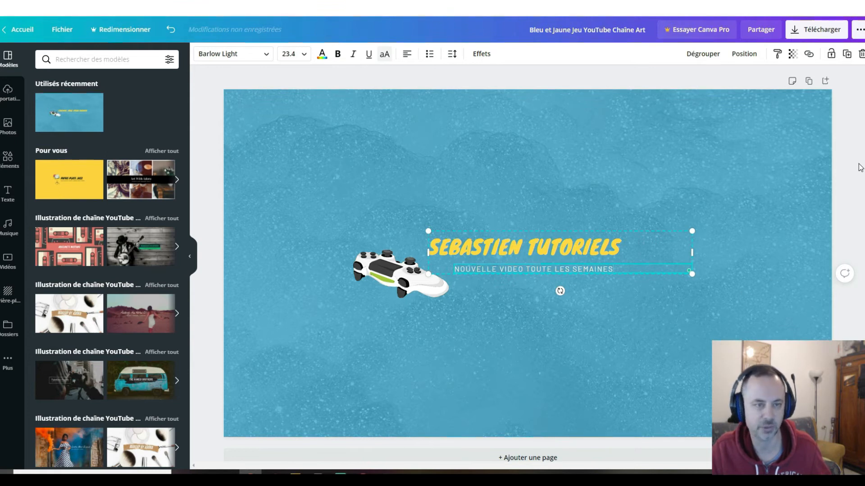
Download the banner design as a JPG file and dismiss the scheduling offer.
click(833, 32)
click(813, 96)
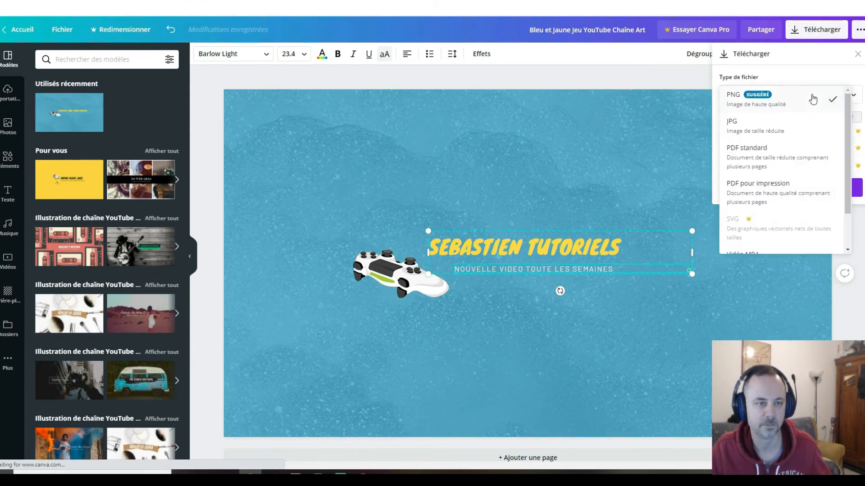
click(757, 127)
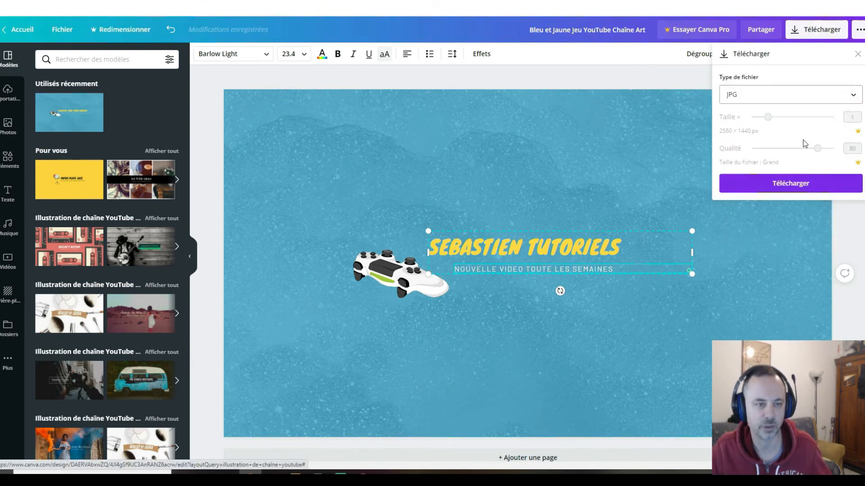
click(782, 185)
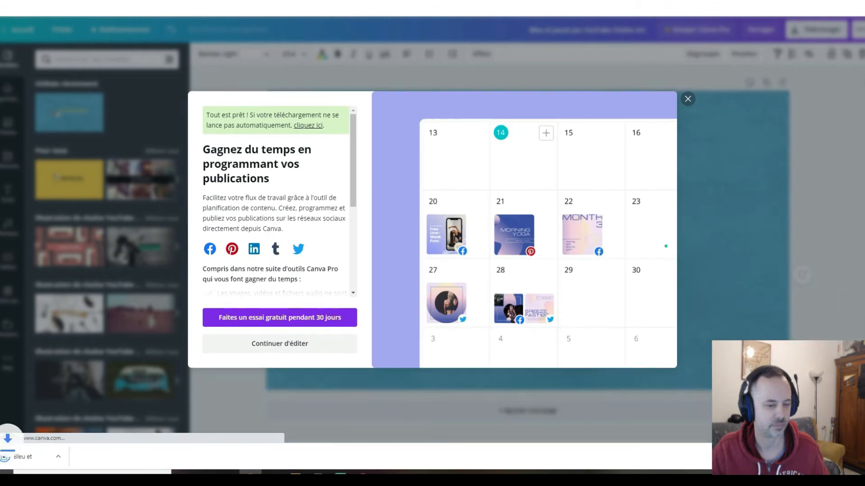
click(687, 98)
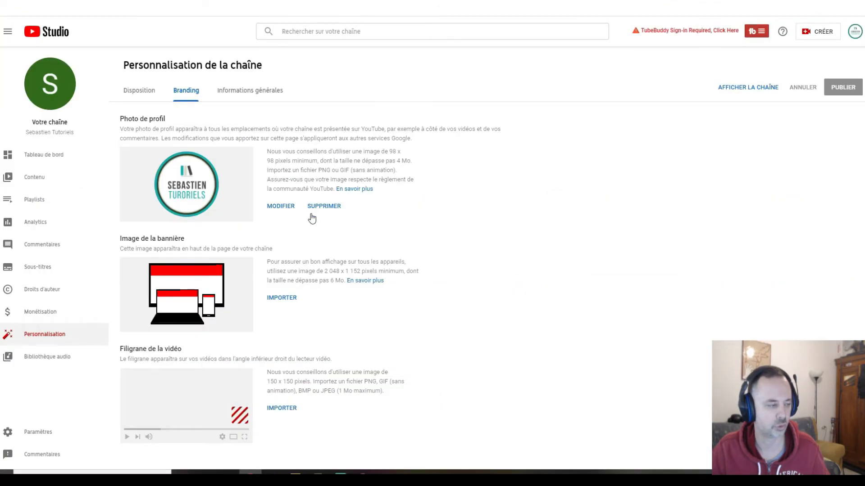
In YouTube Studio's Branding settings, import the downloaded JPG as the banner image, accept its crop and publish the changes.
click(281, 299)
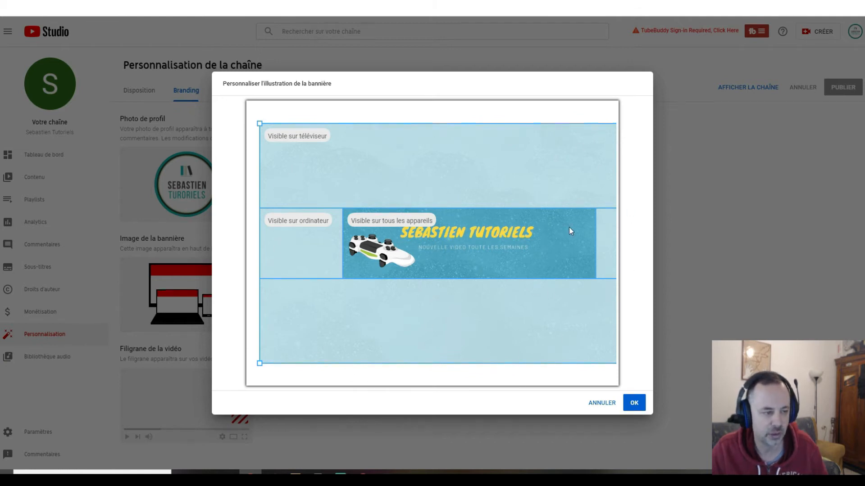
click(635, 404)
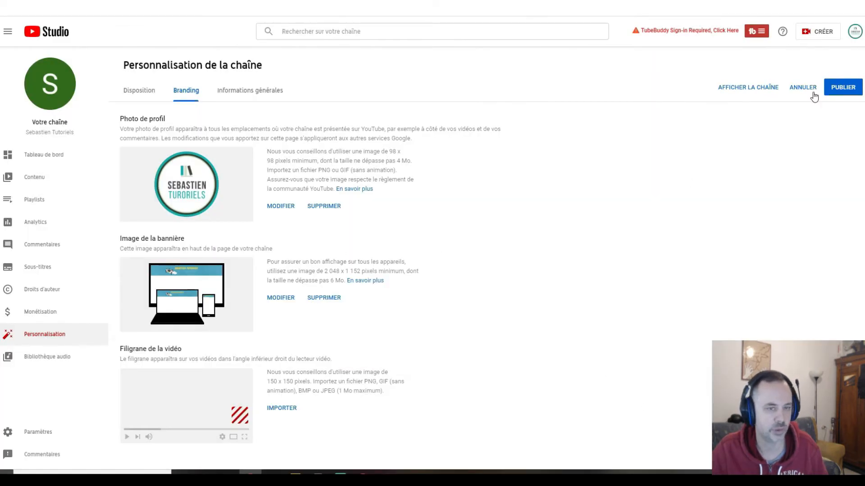
click(840, 92)
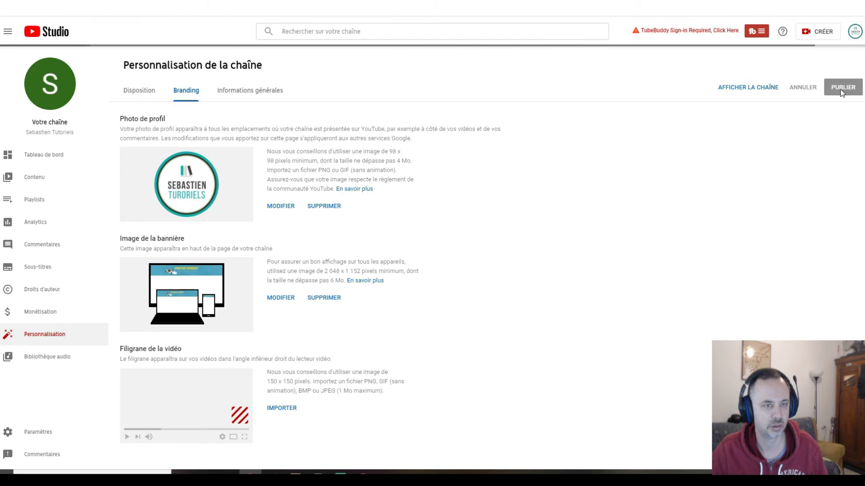
Open the channel's public page and check how the banner and profile photo look.
click(854, 31)
click(777, 89)
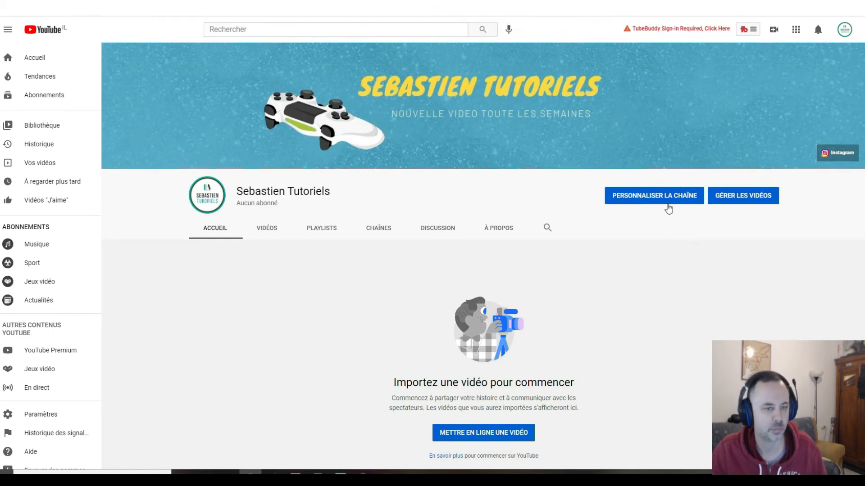
scroll(629, 217, down, 2)
scroll(628, 214, up, 2)
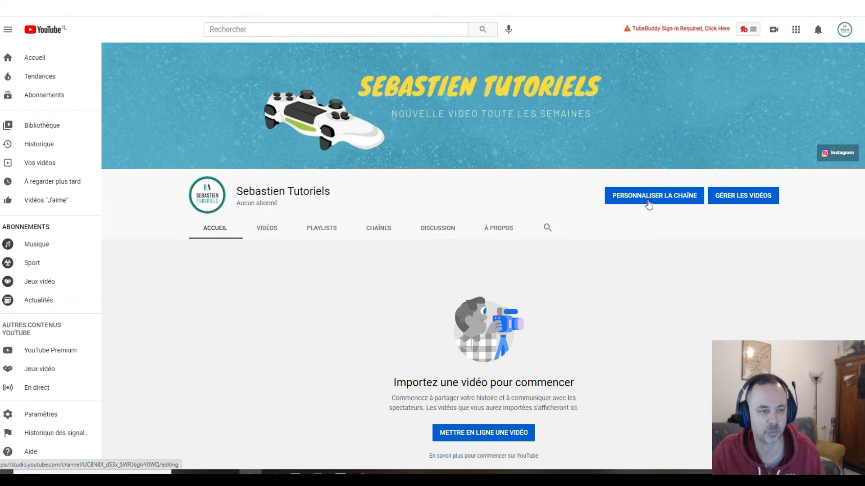
Reopen the channel customization and go to the keywords in the basic information of the "Chaîne" settings.
click(648, 200)
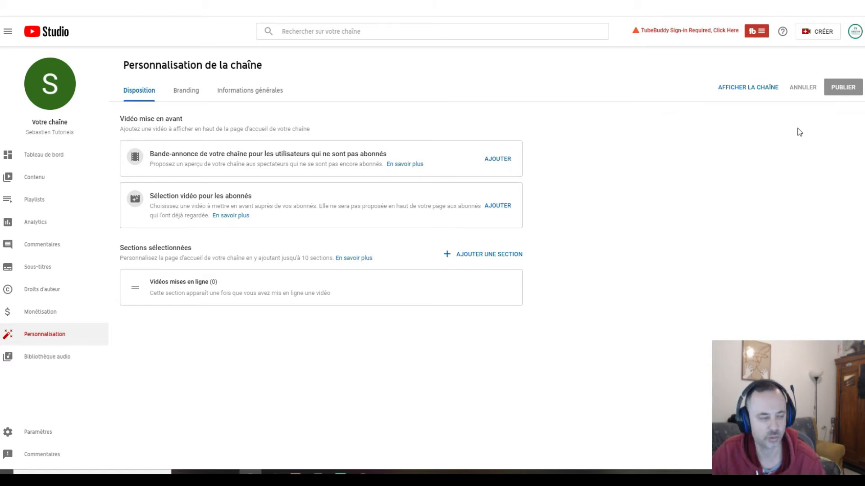
click(42, 435)
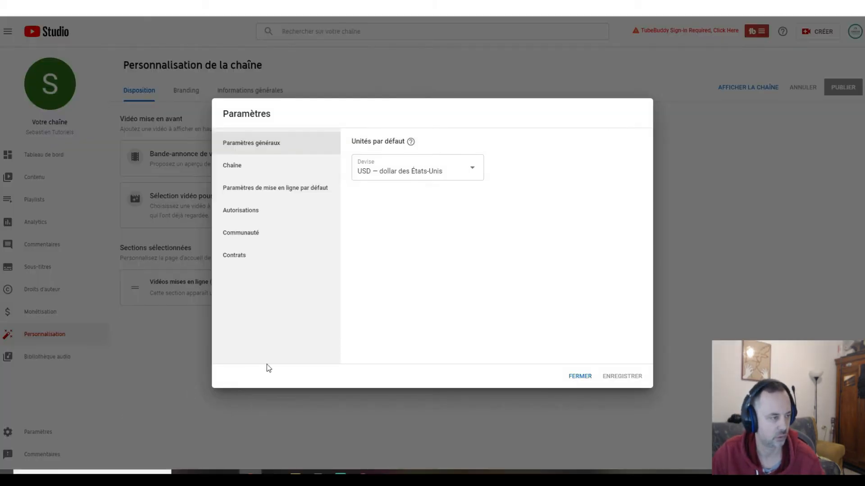
click(245, 167)
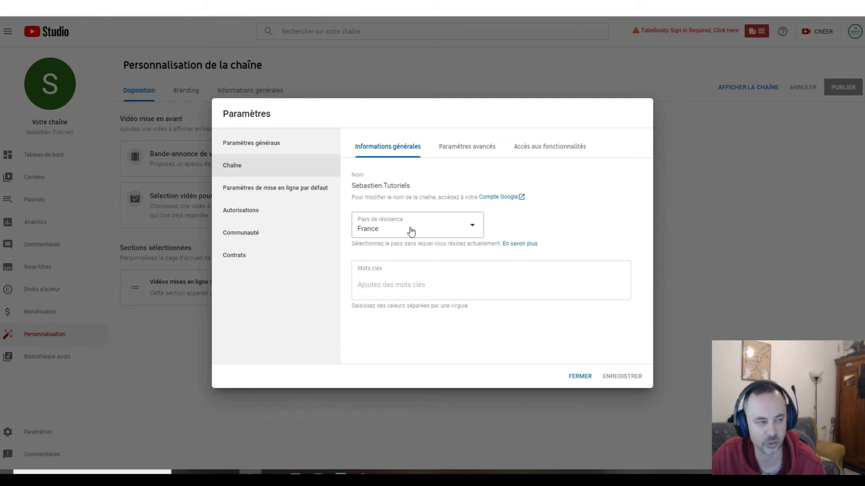
click(389, 283)
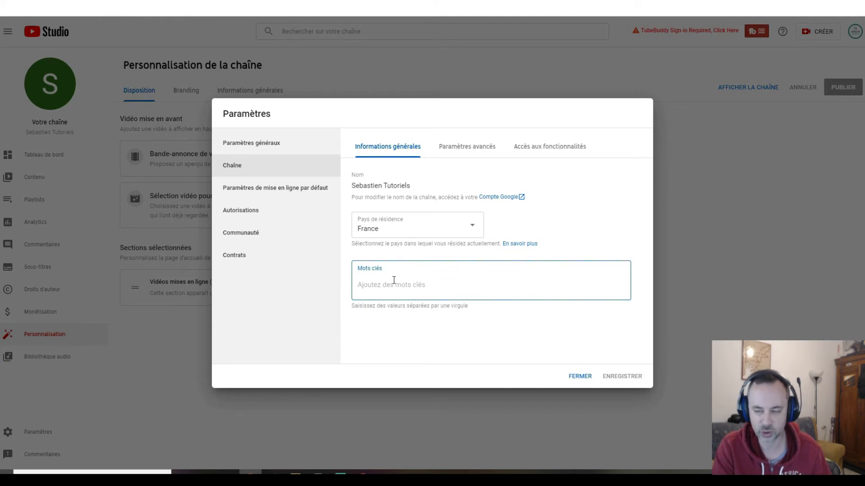
text(chuisne)
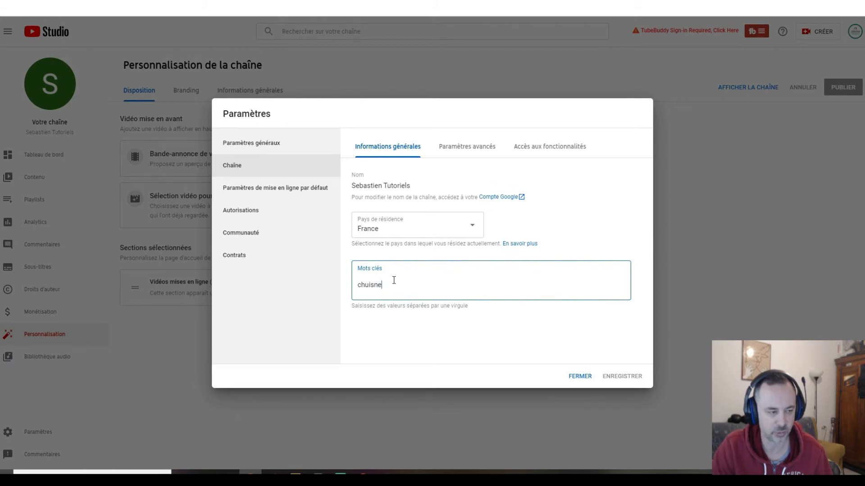
double_click(394, 280)
key(BackSpace)
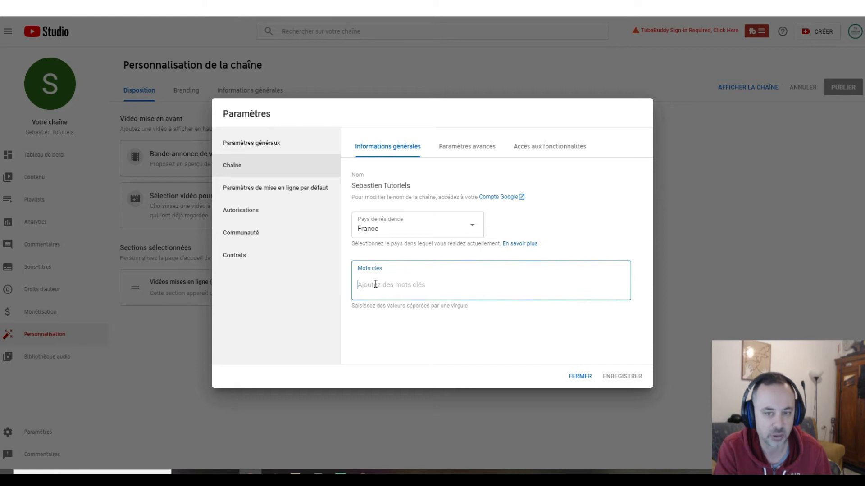
Add the channel keywords "tutoriels" and "gagner de l'argent en ligne".
text(tutoriels)
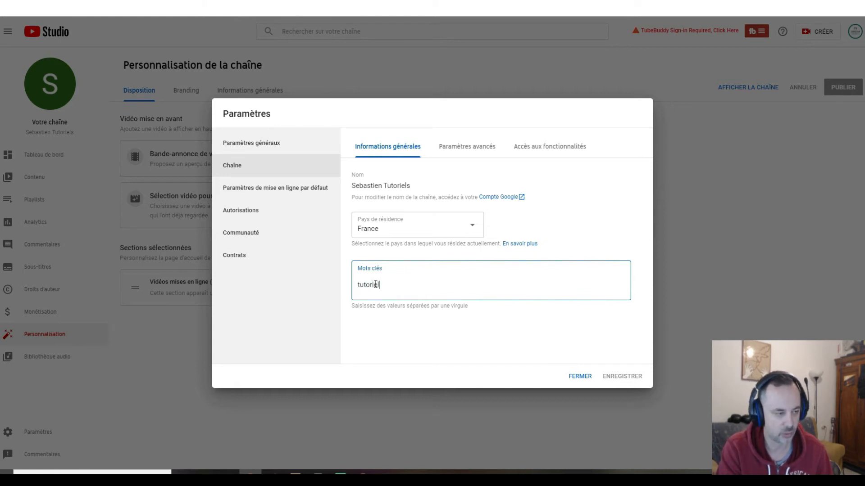
text(,)
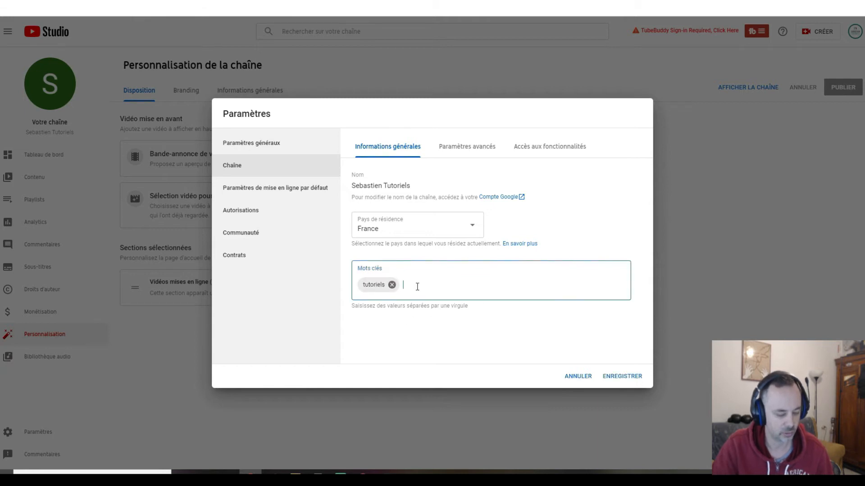
text(gagner de l'ar)
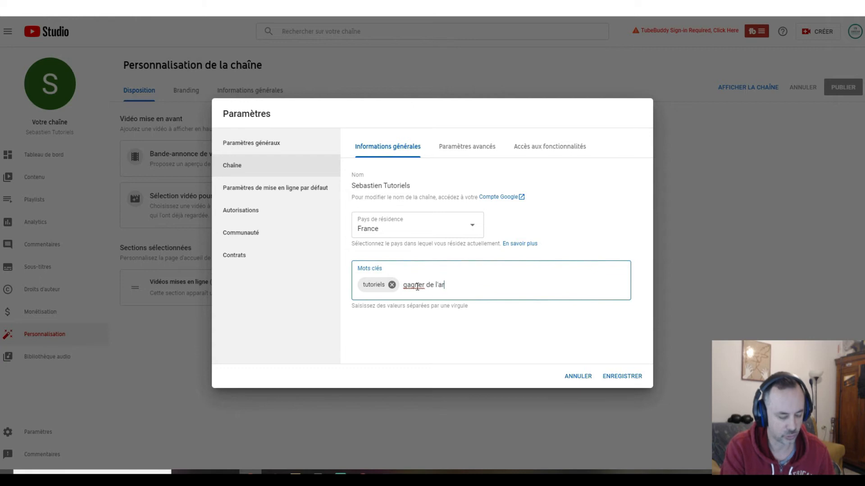
text(gent en ligne)
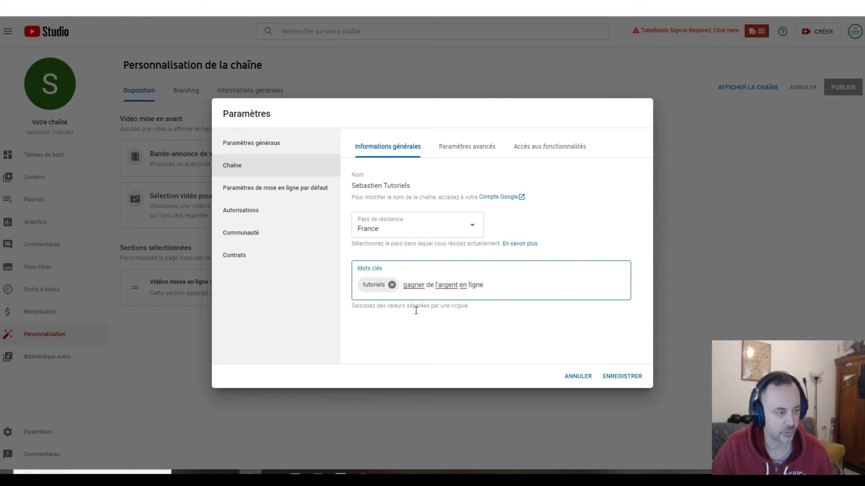
click(451, 341)
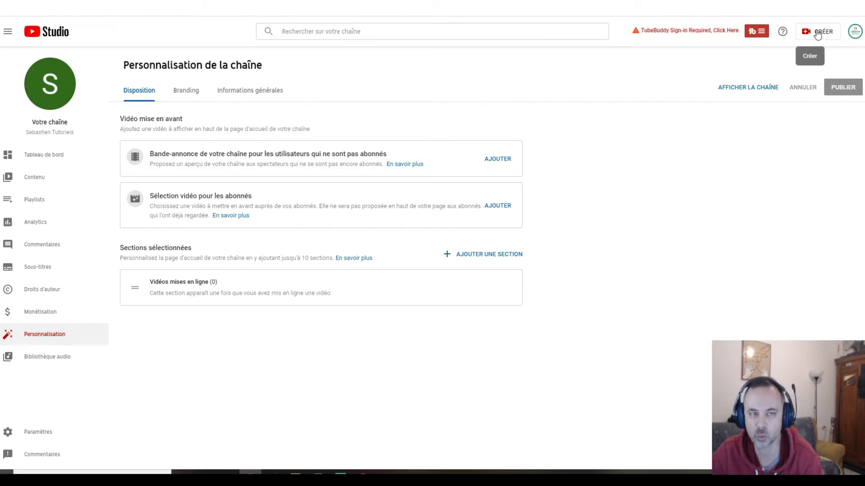
Start a new video upload and import the file video.mp4.
click(817, 32)
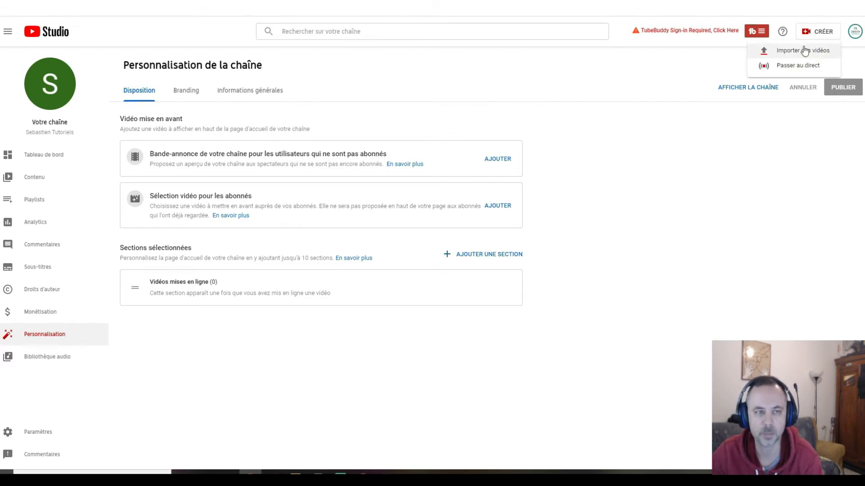
click(800, 51)
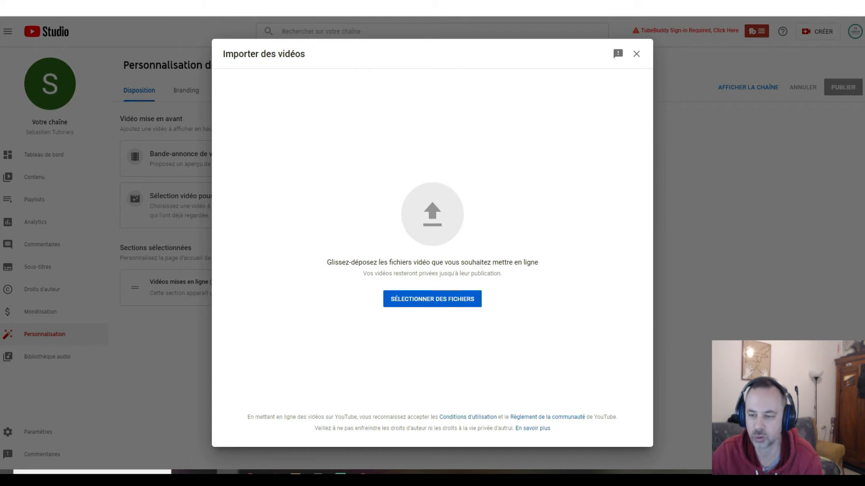
drag(862, 235, 411, 193)
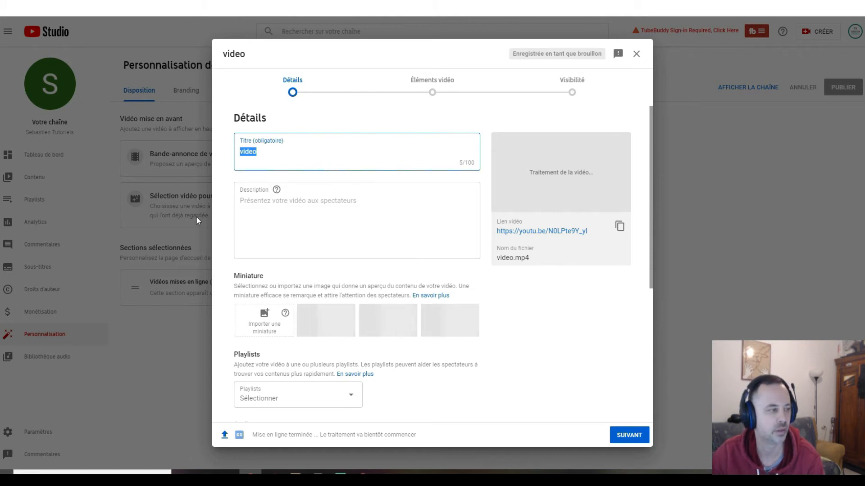
Set the video's title to "video exemple".
click(257, 153)
double_click(257, 153)
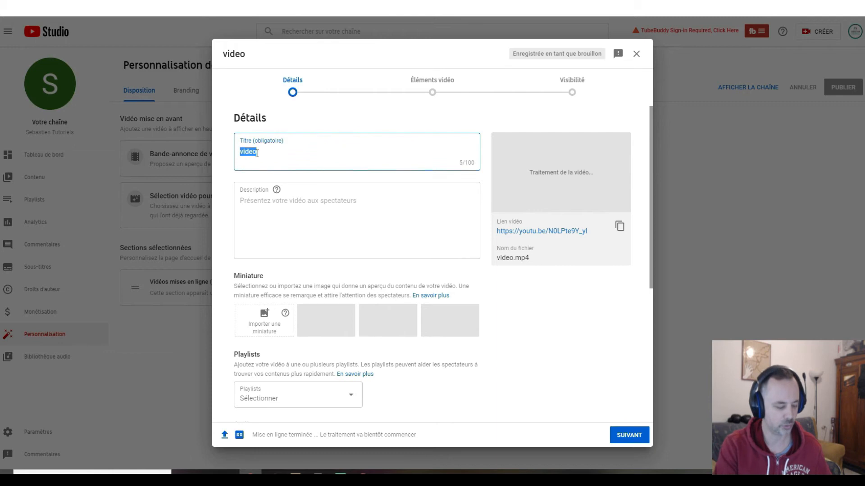
text(video exemple)
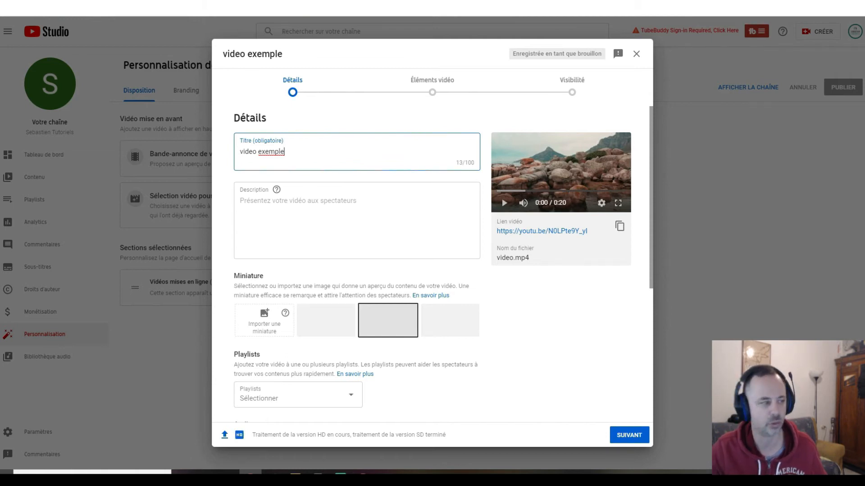
Try out the three suggested thumbnails and select the first one for the video.
click(286, 205)
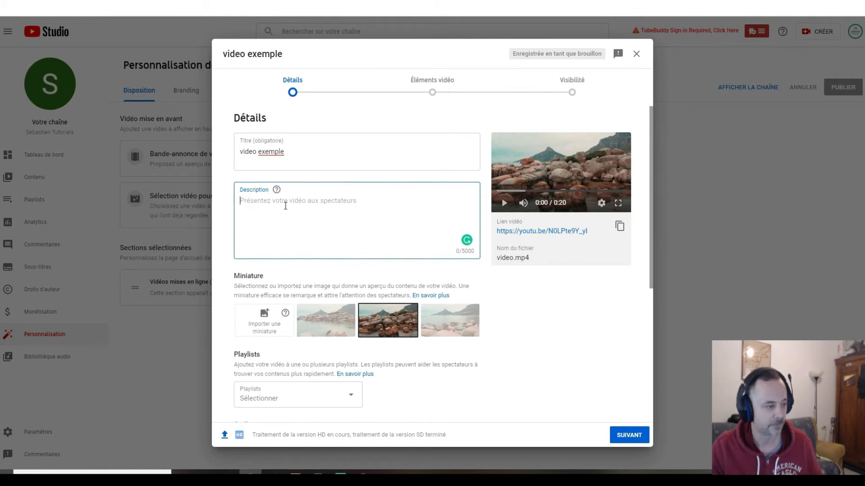
scroll(285, 206, down, 2)
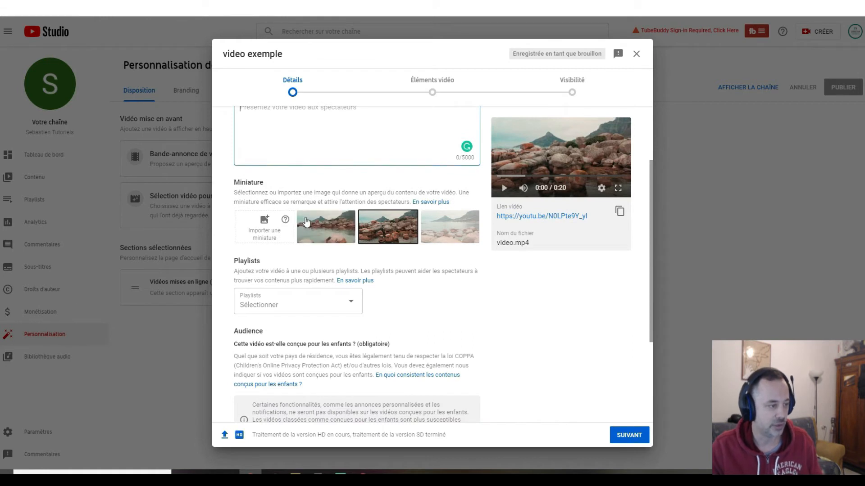
click(451, 230)
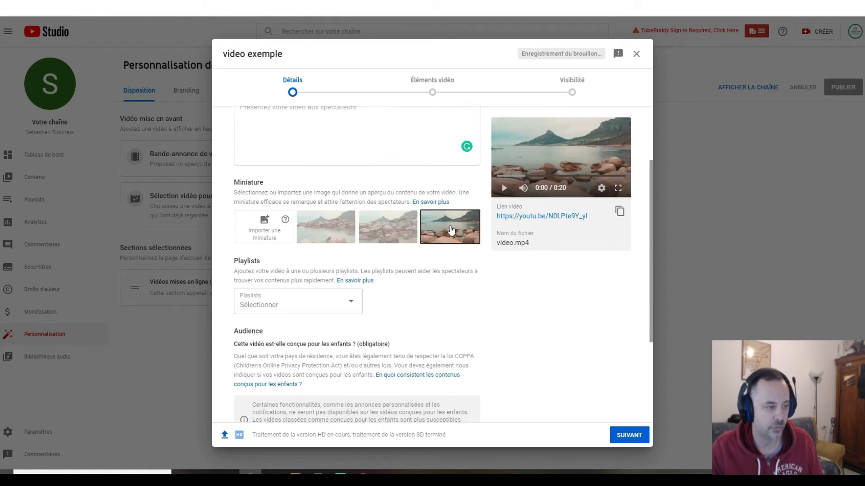
click(398, 235)
click(338, 237)
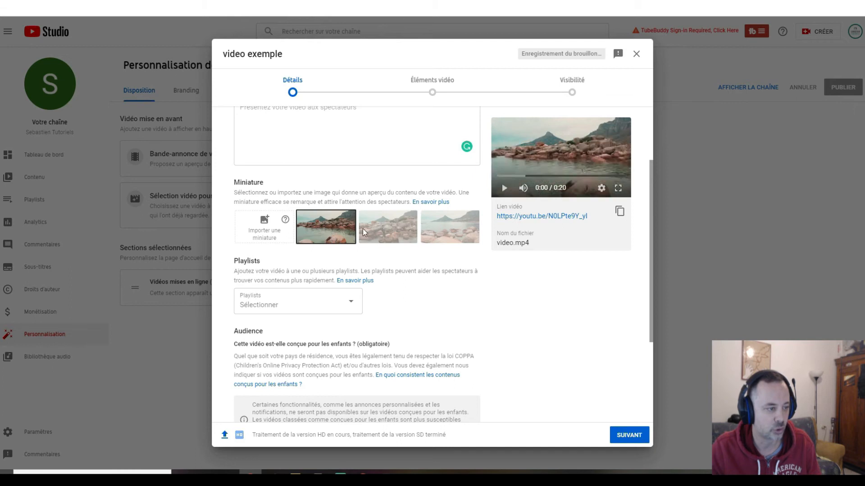
click(379, 229)
click(448, 237)
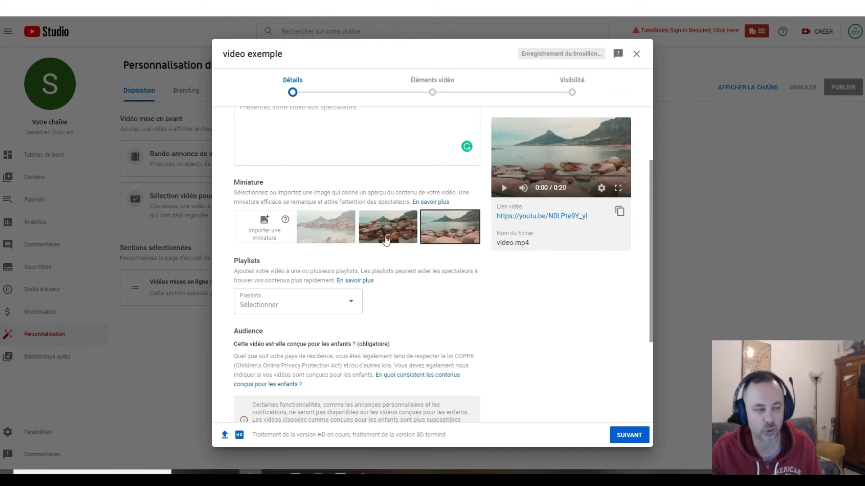
click(385, 241)
click(340, 239)
click(396, 233)
click(454, 233)
click(367, 235)
click(343, 237)
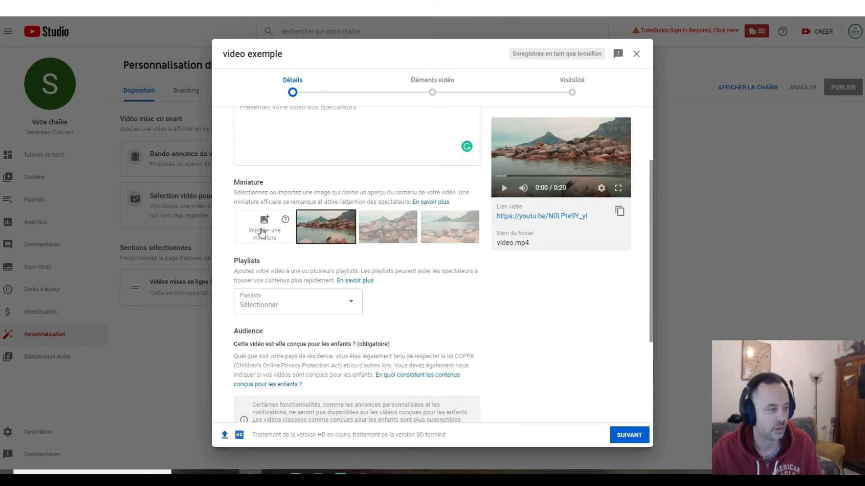
Create a public playlist titled "tutoriels" and assign the video to it.
scroll(293, 228, down, 2)
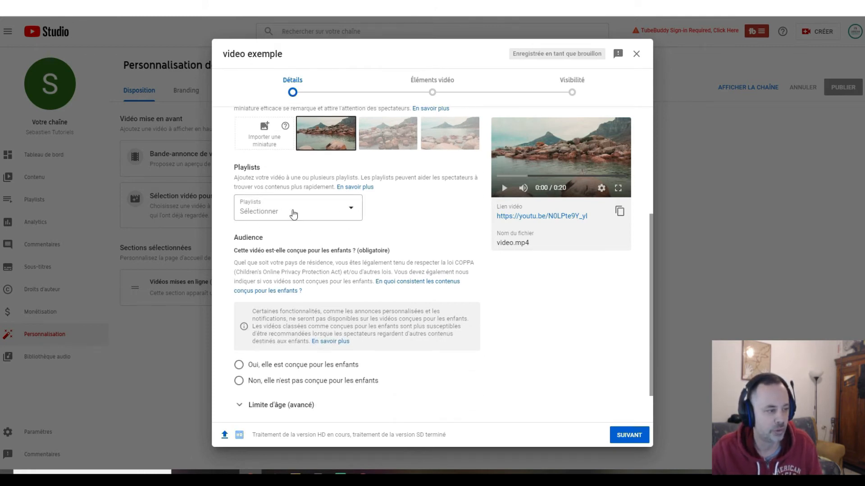
click(288, 210)
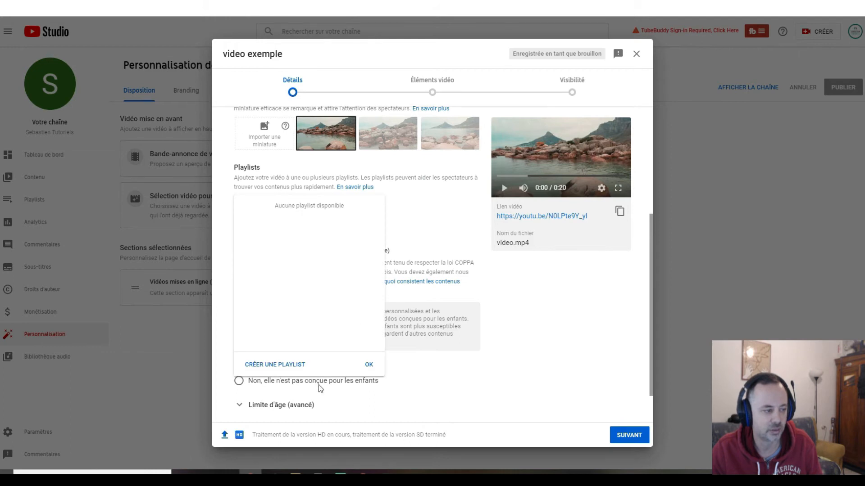
click(276, 363)
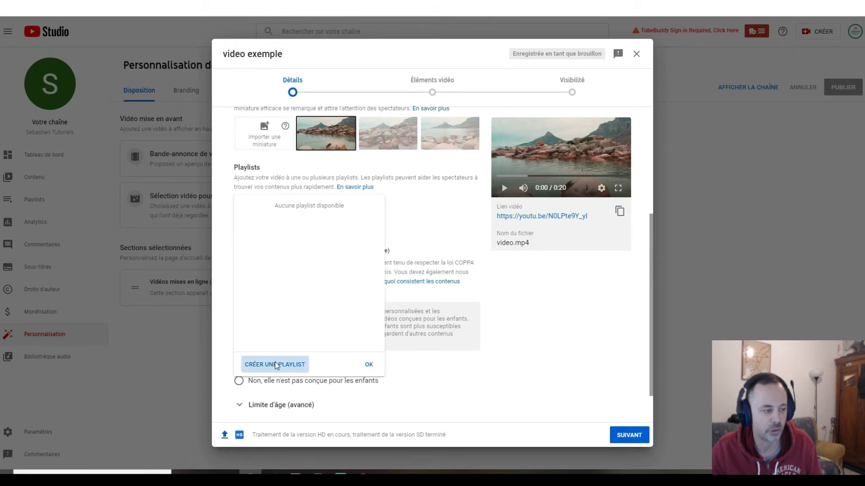
text(tutoriels)
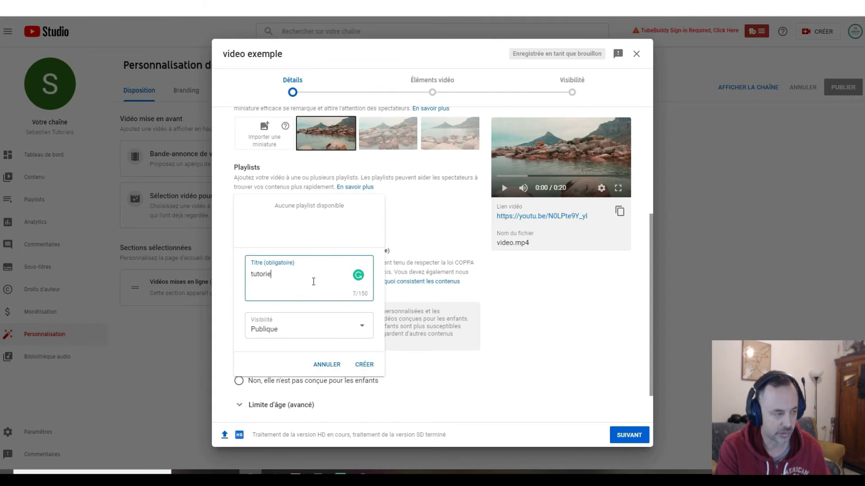
click(295, 332)
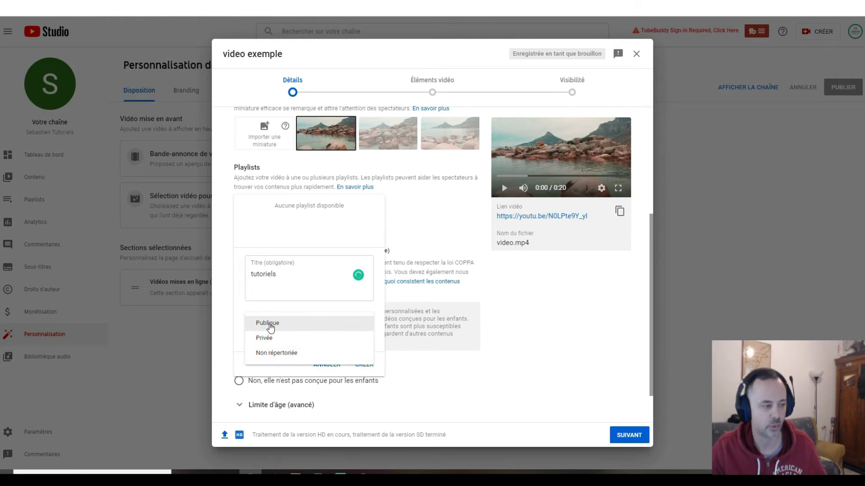
click(265, 325)
click(370, 367)
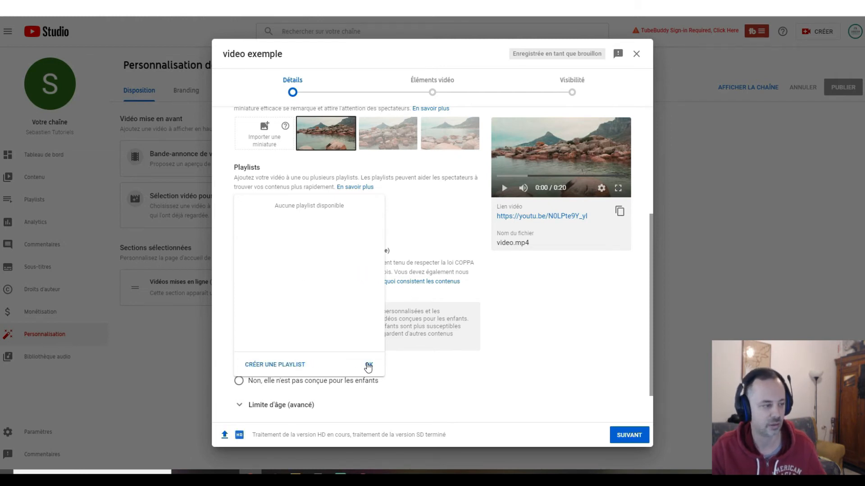
click(248, 206)
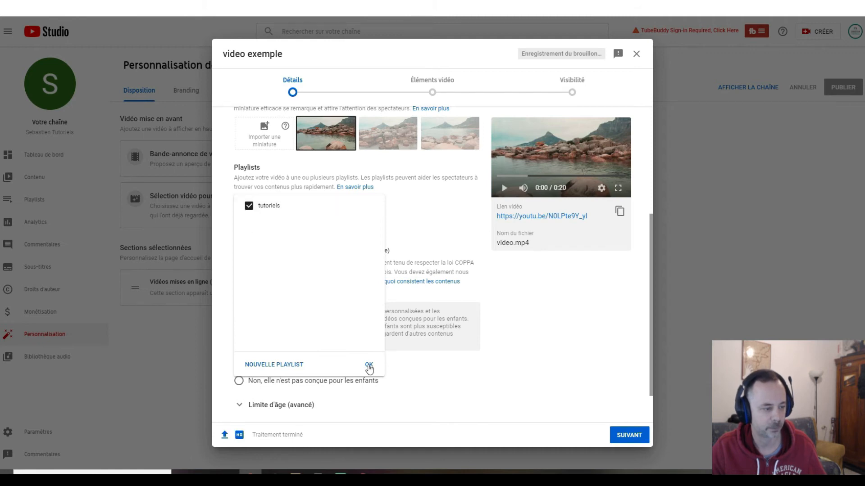
click(369, 364)
Declare the video as not made for children and leave it without the over-18 age restriction.
scroll(312, 263, down, 1)
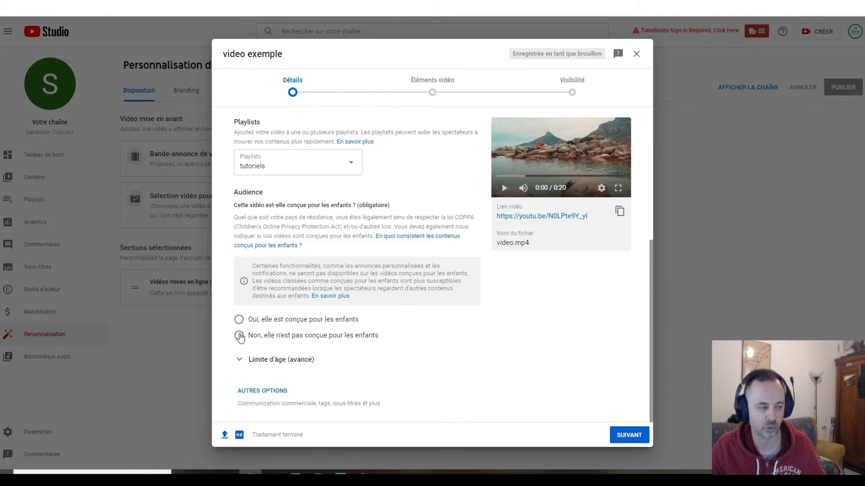
click(239, 336)
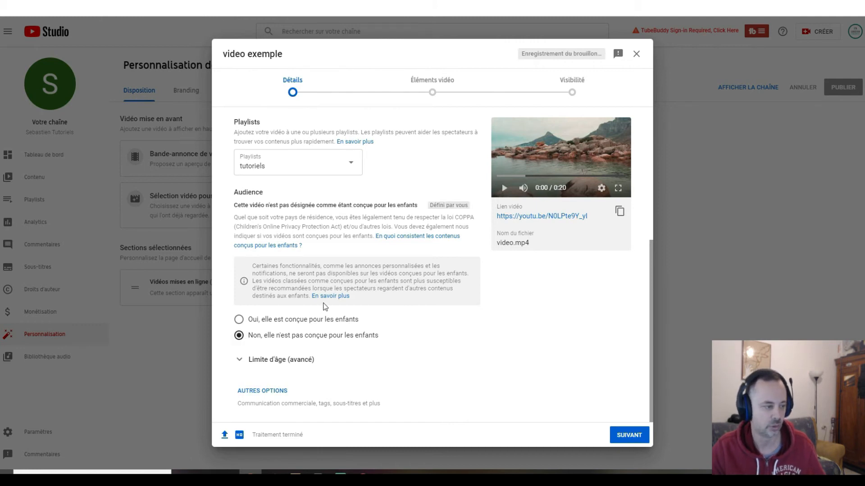
click(277, 360)
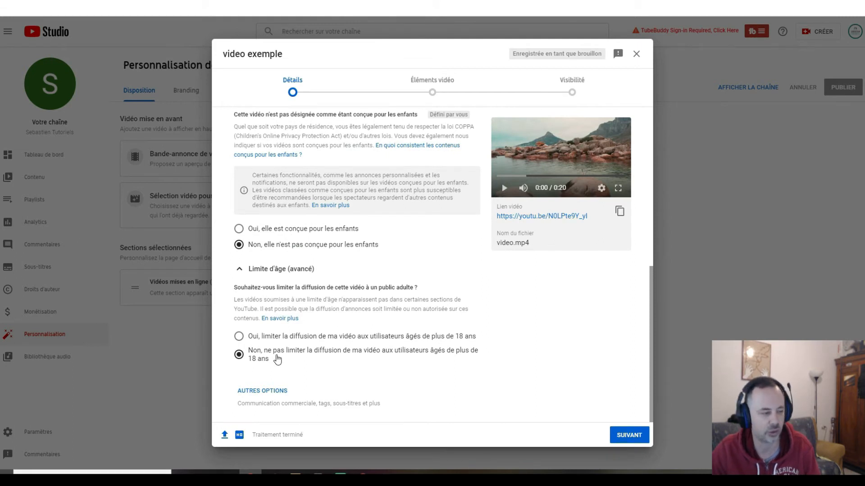
click(239, 337)
click(238, 354)
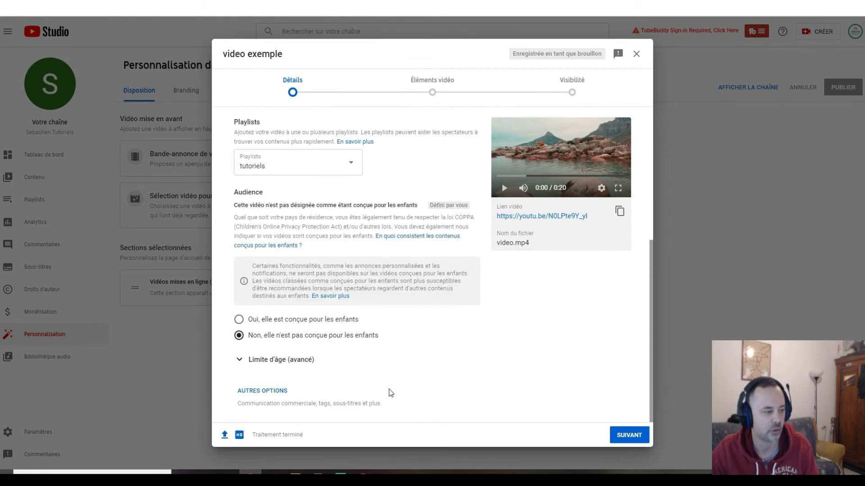
Show the additional video options and add the tags "montages", "lac" and "nature".
click(272, 392)
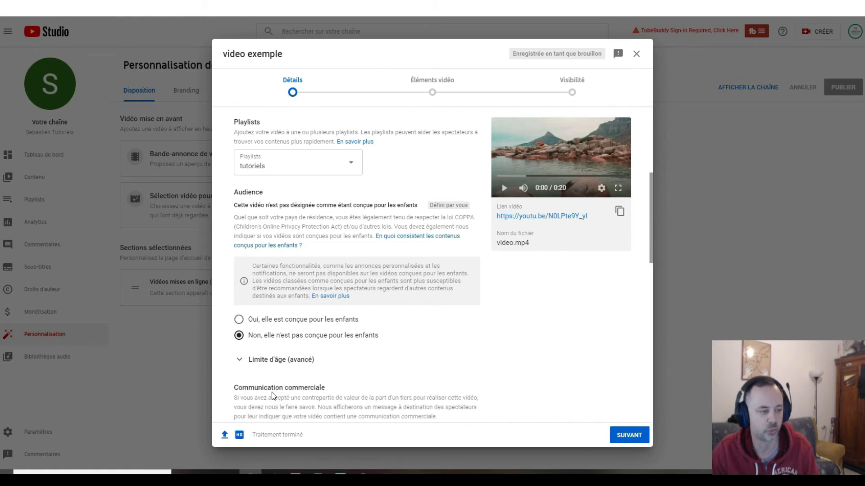
scroll(272, 396, down, 5)
click(256, 309)
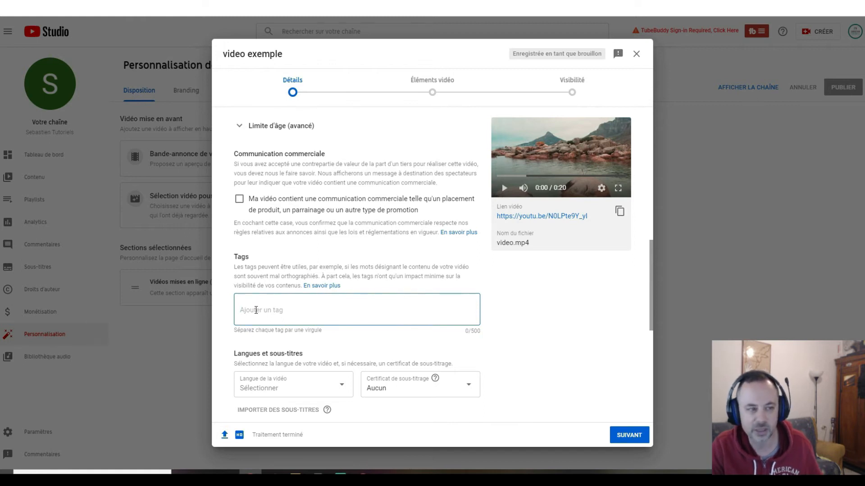
text(montages)
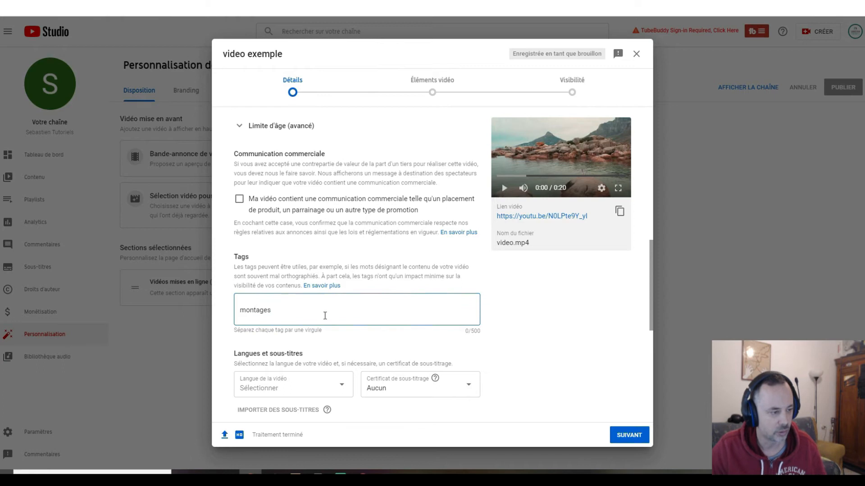
click(518, 320)
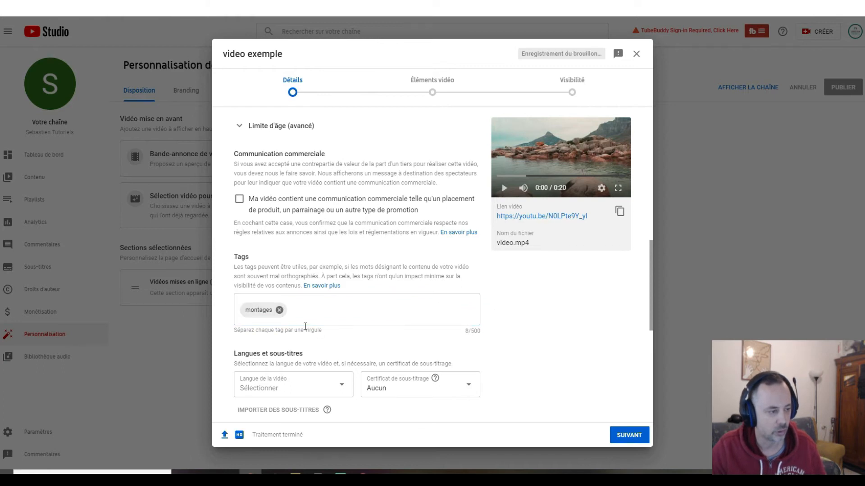
click(298, 311)
text(lac)
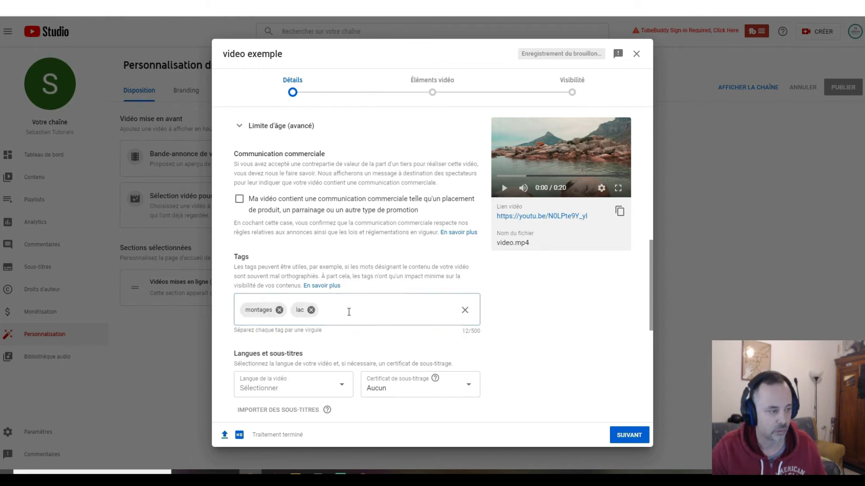
text(,nature)
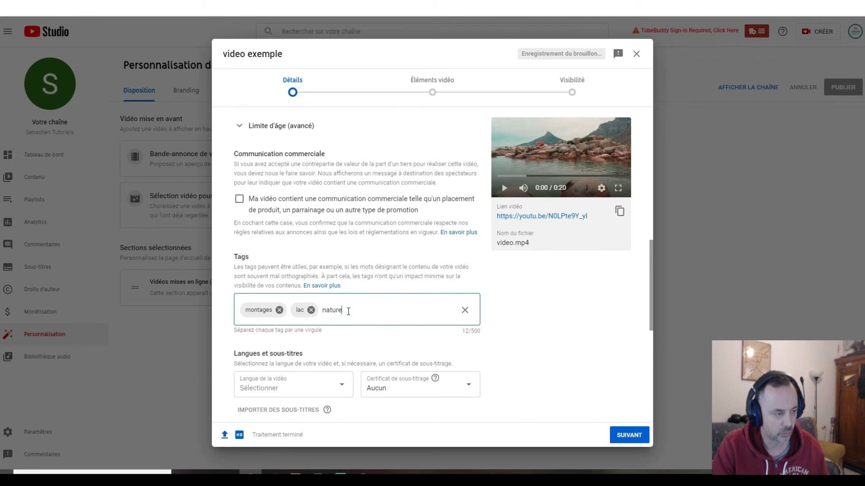
click(548, 331)
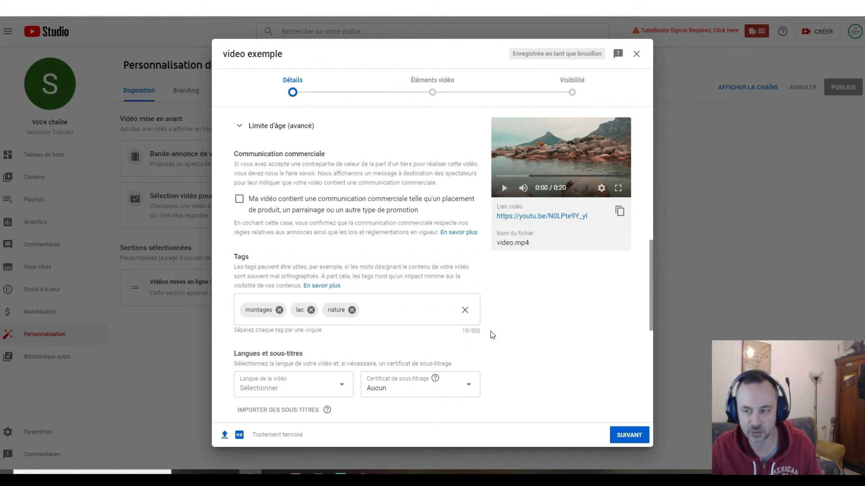
Enter "description de ma video exemple" as the video's description.
click(376, 315)
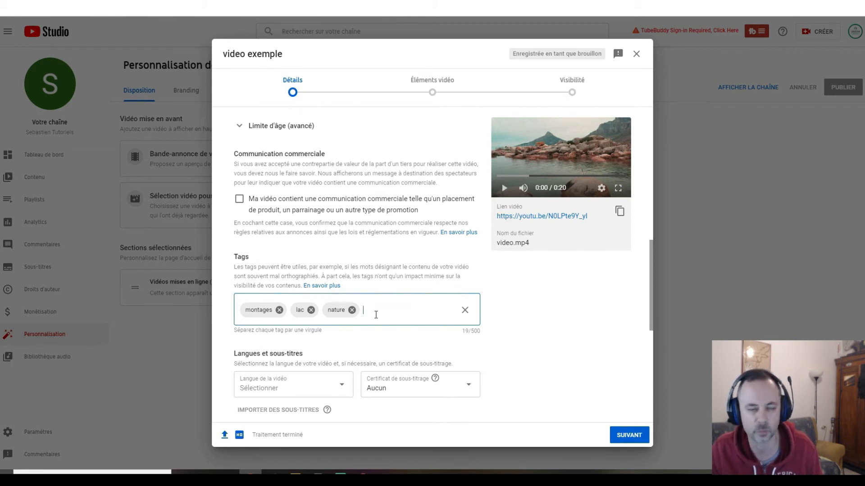
scroll(352, 275, up, 1)
scroll(351, 275, down, 2)
scroll(352, 271, down, 6)
scroll(353, 270, up, 12)
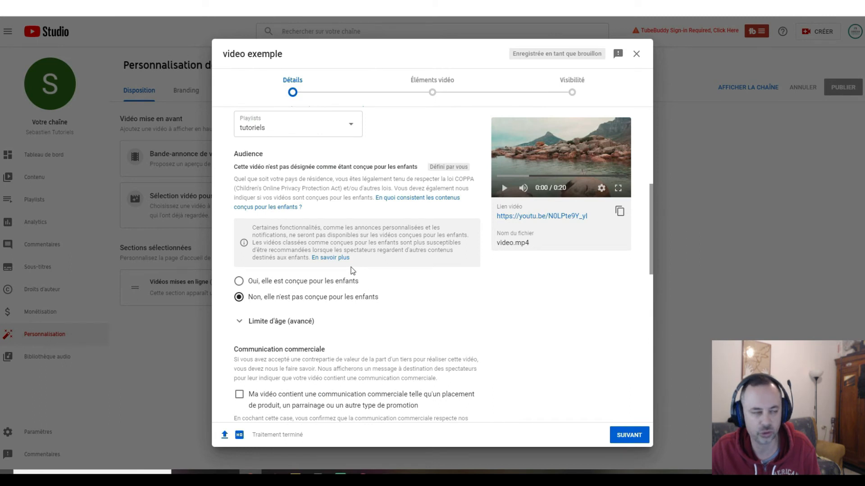
scroll(352, 270, up, 3)
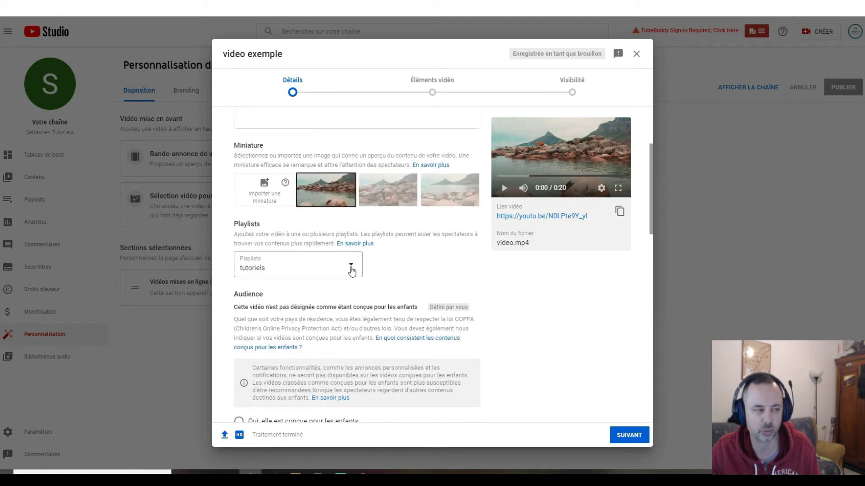
scroll(351, 271, up, 3)
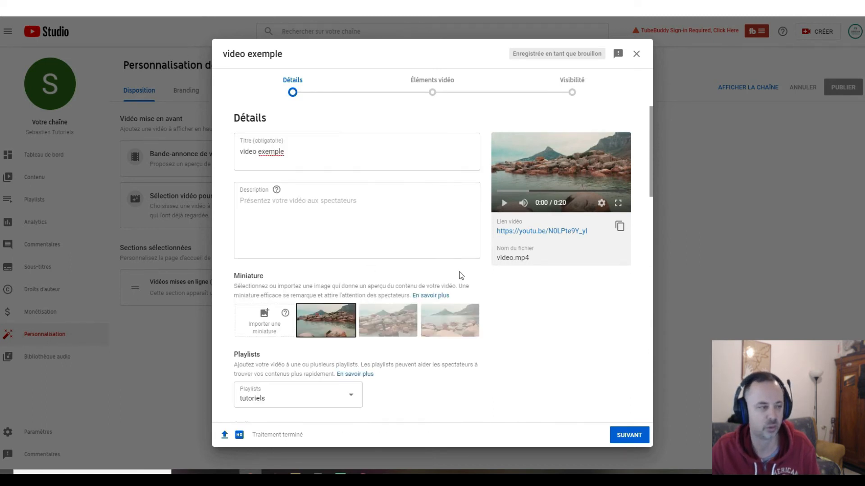
click(292, 216)
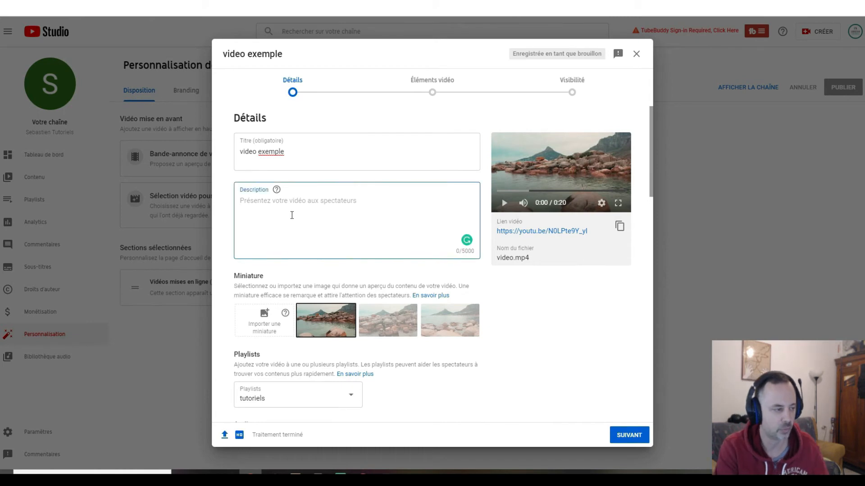
key(shift+Tab)
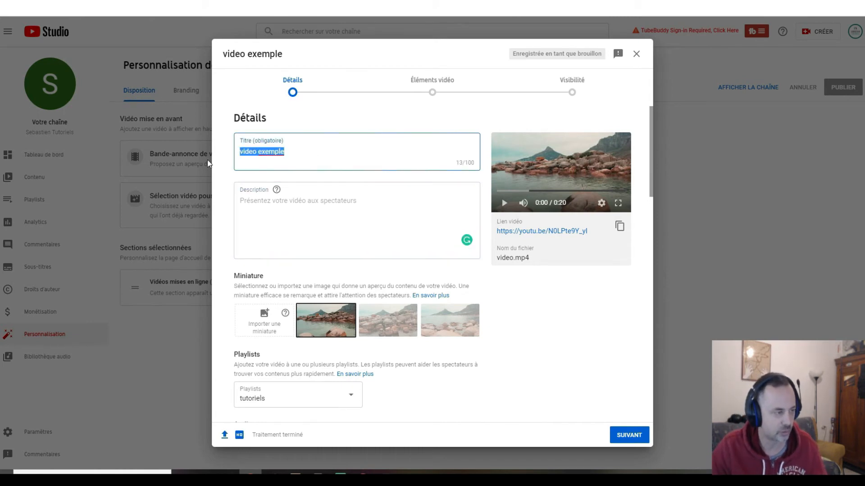
click(272, 215)
text(desc)
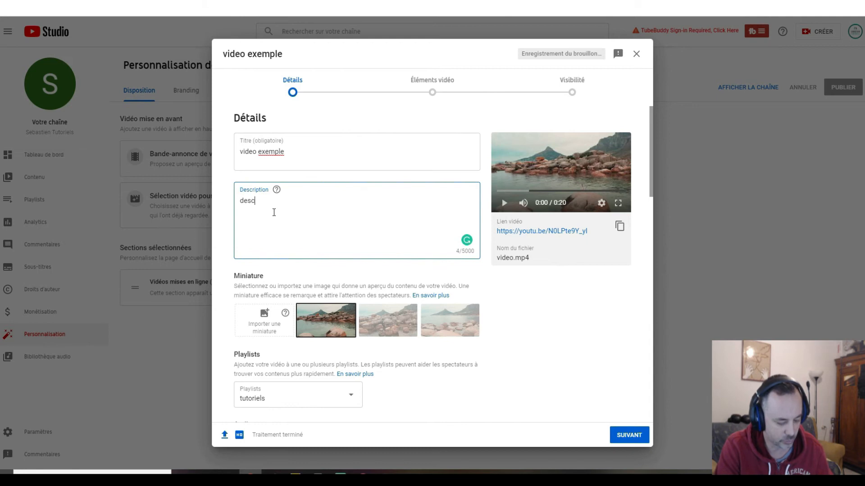
text(ription de )
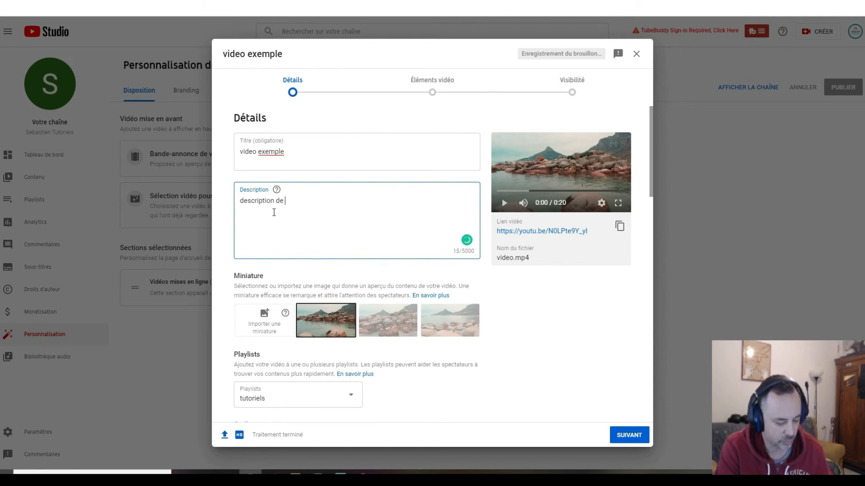
text(ma video exemple)
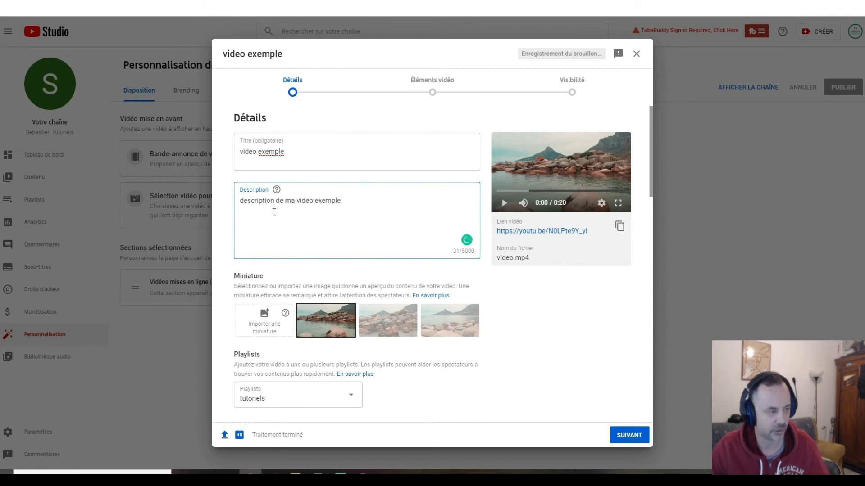
Continue past the video elements without adding any, publish the video with public visibility, and close the sharing dialog.
scroll(382, 208, down, 2)
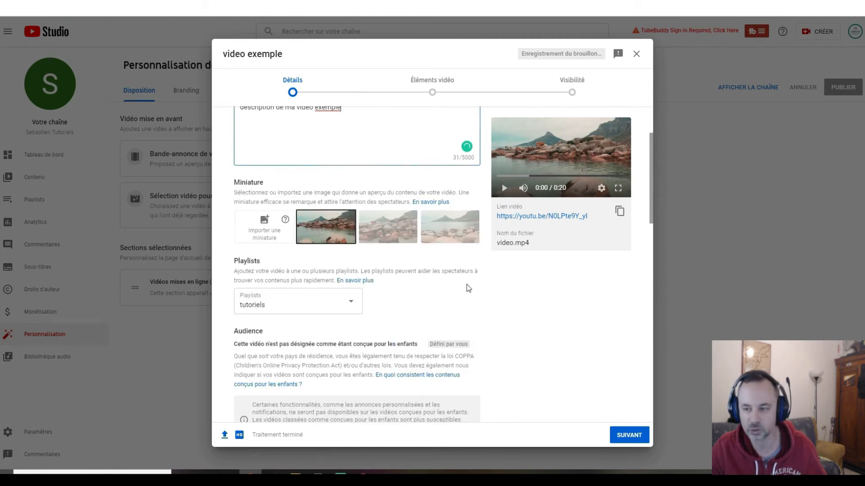
click(629, 435)
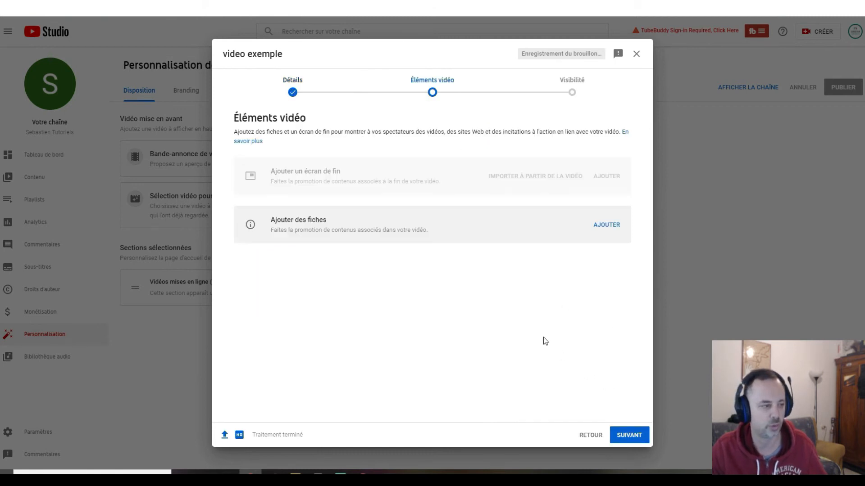
click(629, 434)
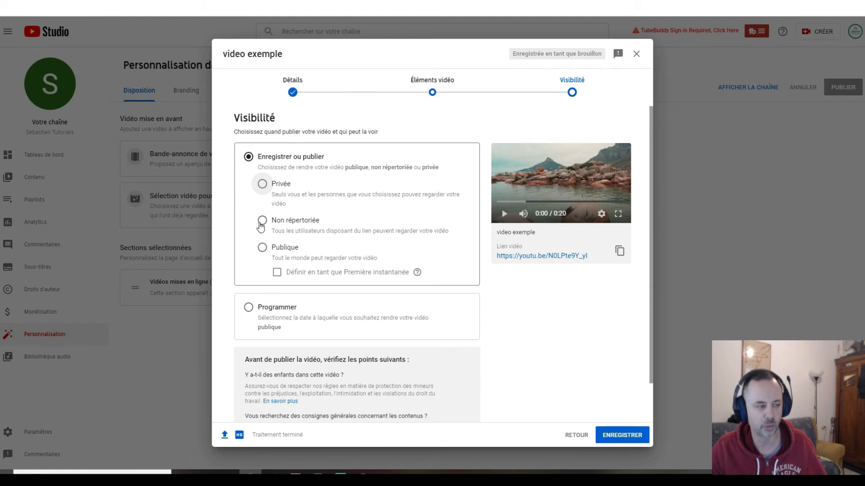
click(263, 249)
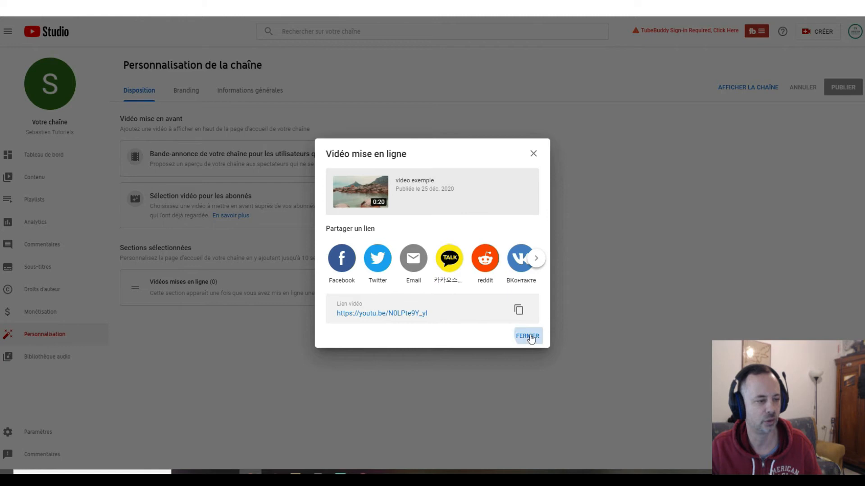
click(531, 339)
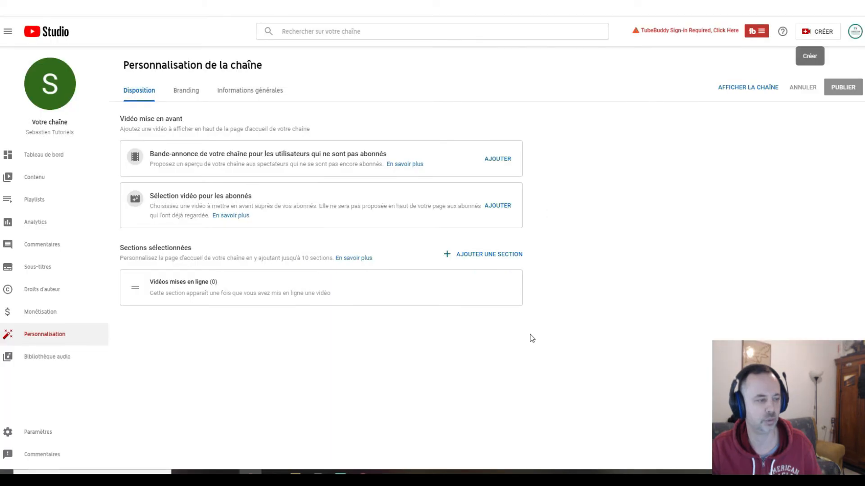
View the channel's public page, watch "video exemple" on it, and return to the channel page.
click(854, 31)
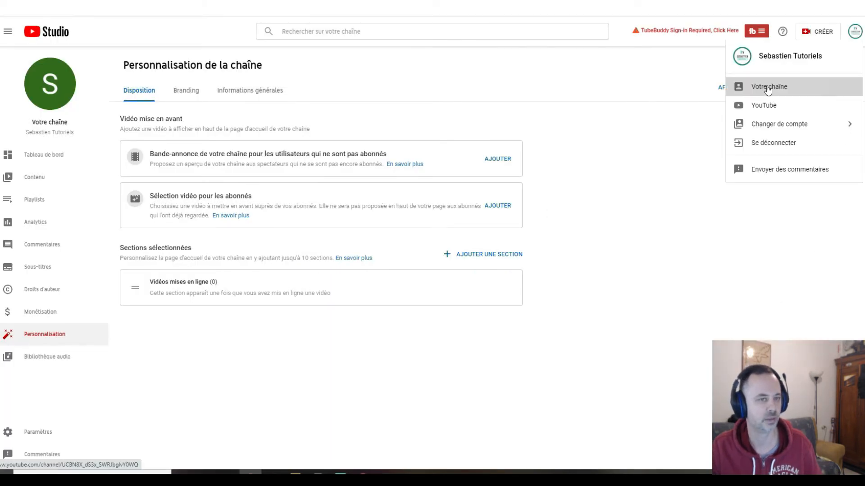
click(771, 88)
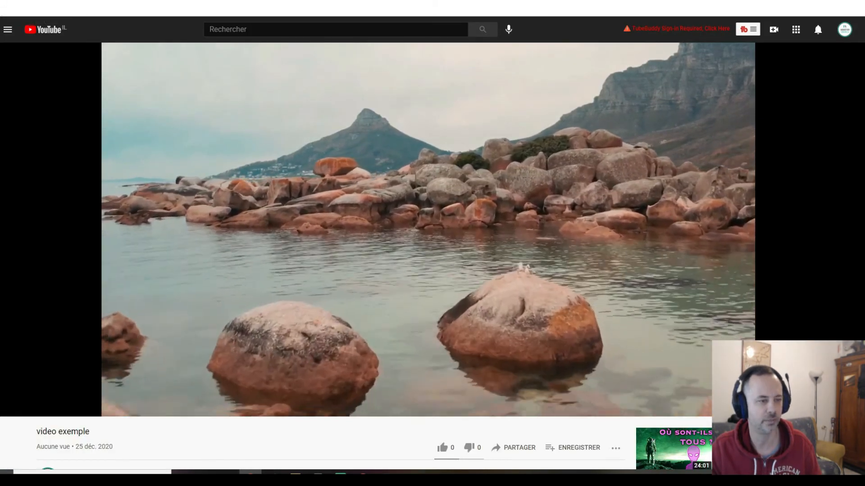
key(alt+Left)
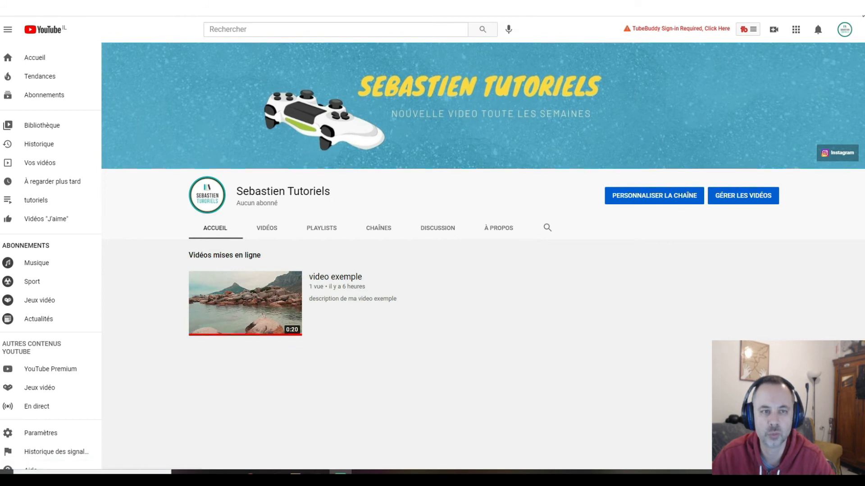
Open the browser's extensions manager and go from there to the Chrome Web Store.
click(862, 15)
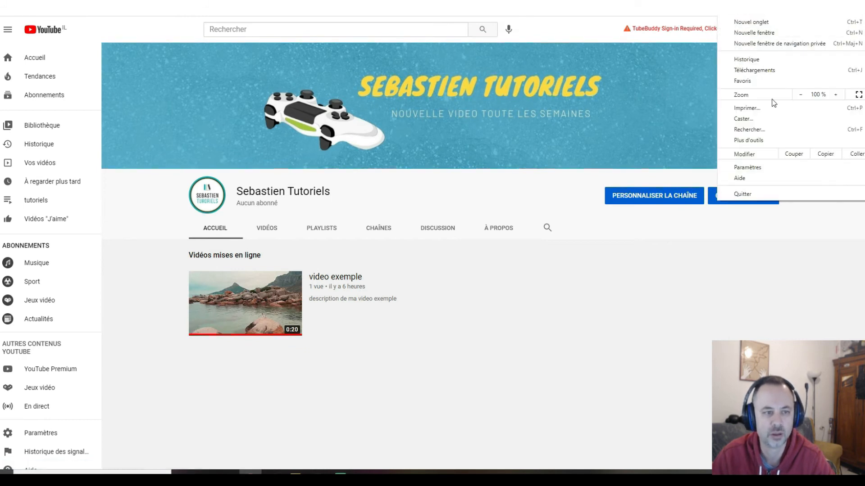
mouse_move(755, 144)
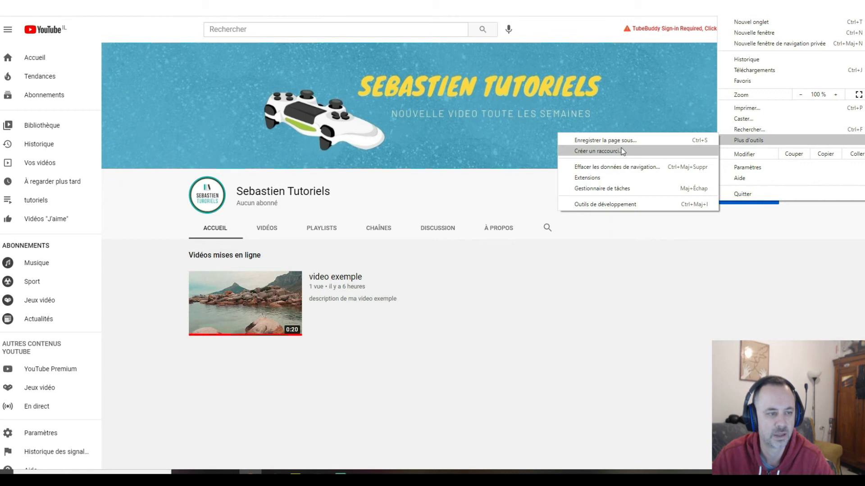
click(602, 178)
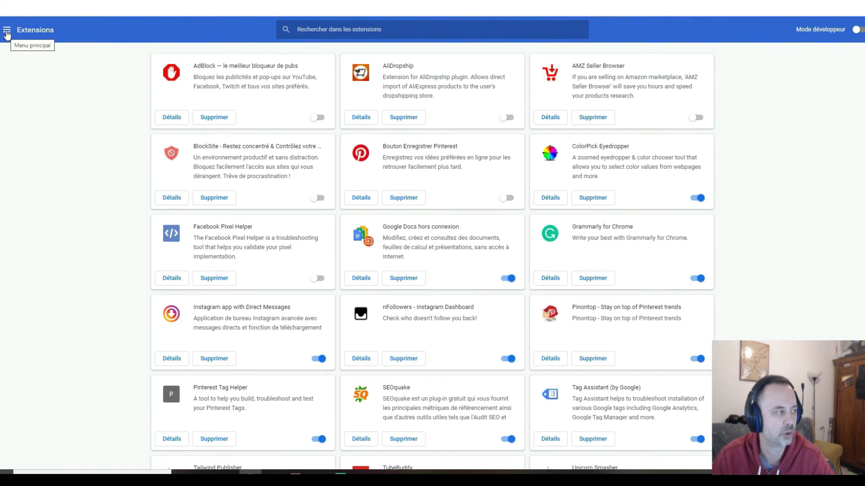
click(6, 33)
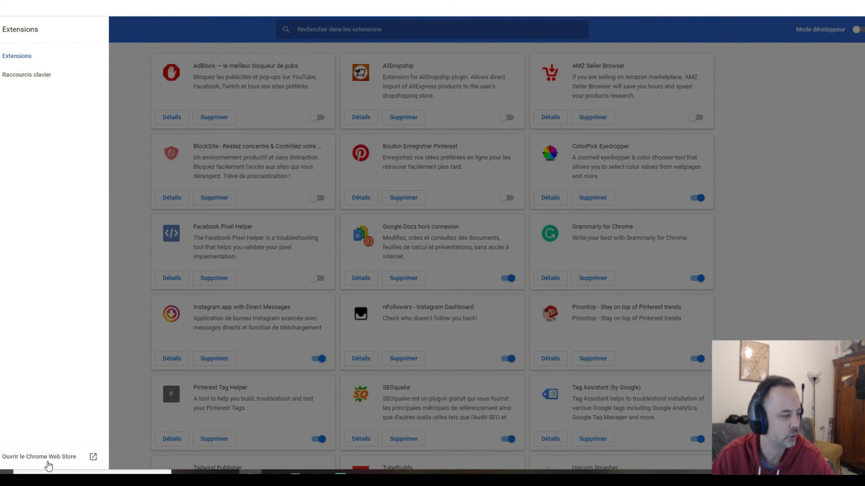
click(45, 456)
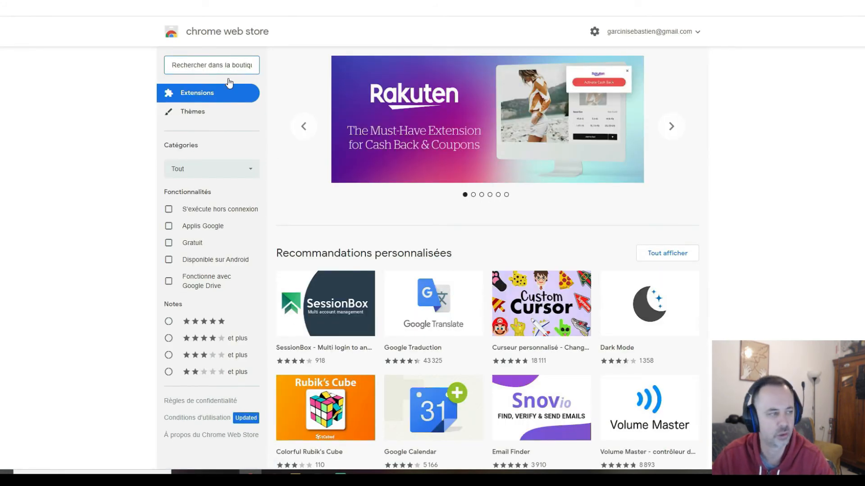
Search the Chrome Web Store for "tubebuddy" and open the TubeBuddy extension's page.
click(213, 64)
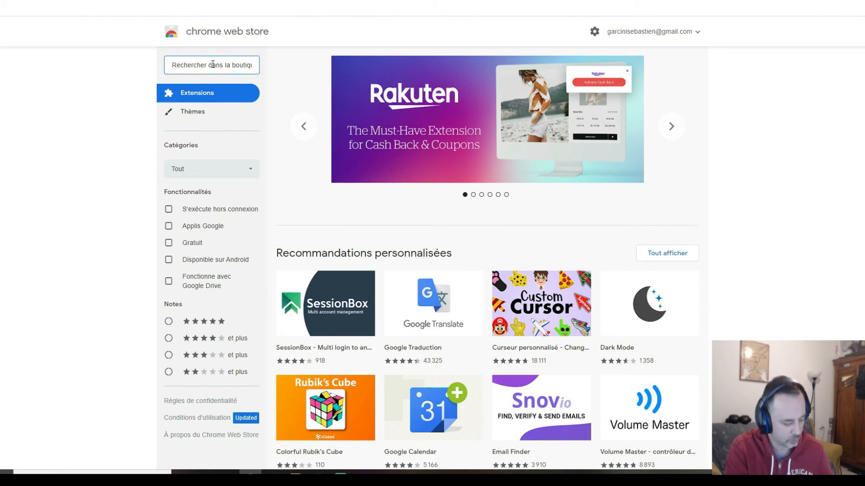
text(tu)
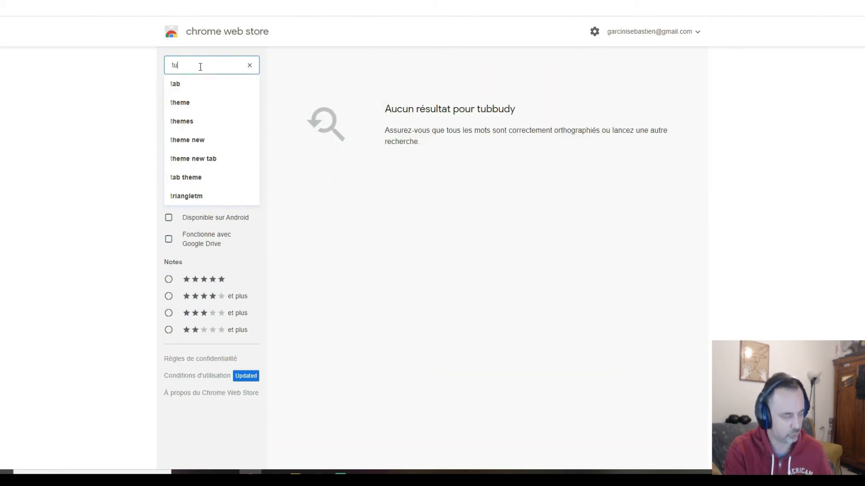
text(bebuddy)
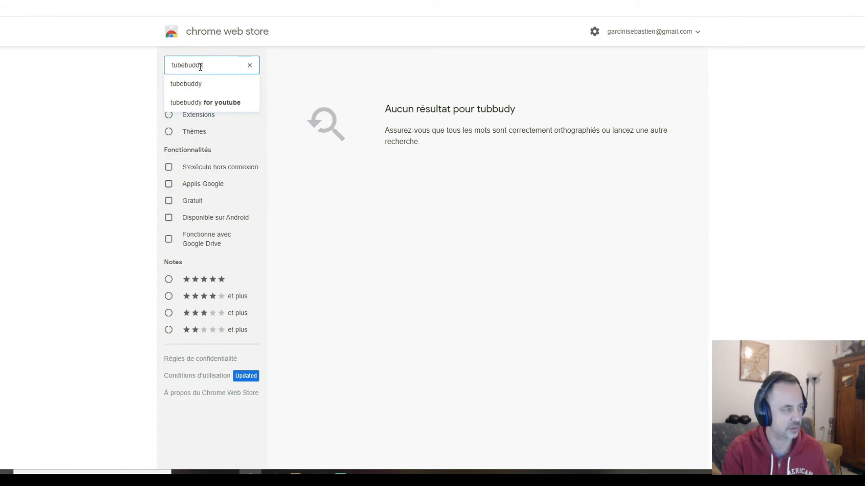
click(206, 83)
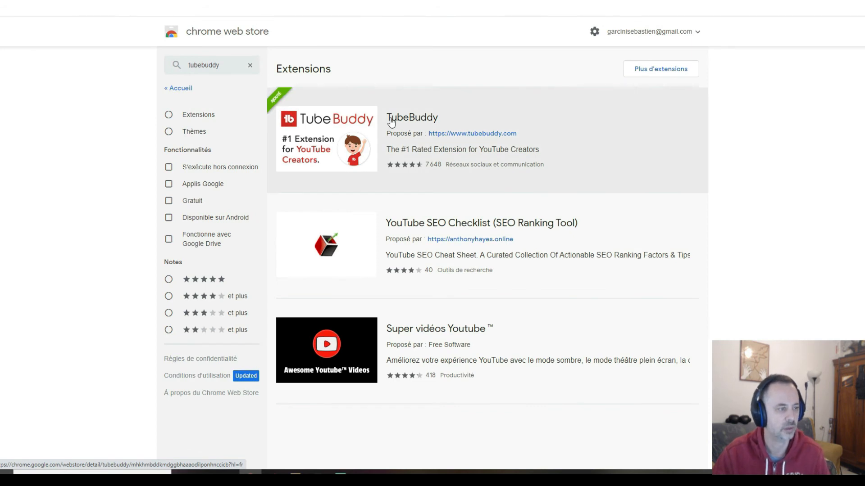
click(423, 112)
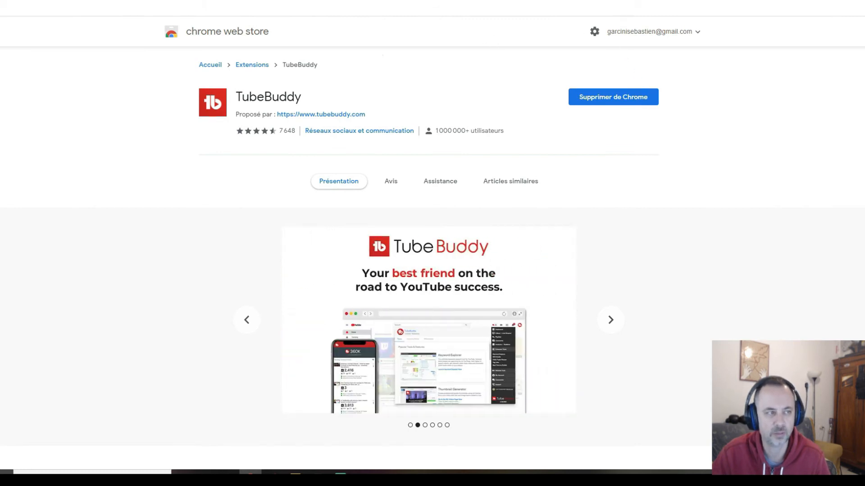
Return to the YouTube channel page, sign in to TubeBuddy with the channel's Google account and YouTube identity, and allow the requested access.
click(599, 4)
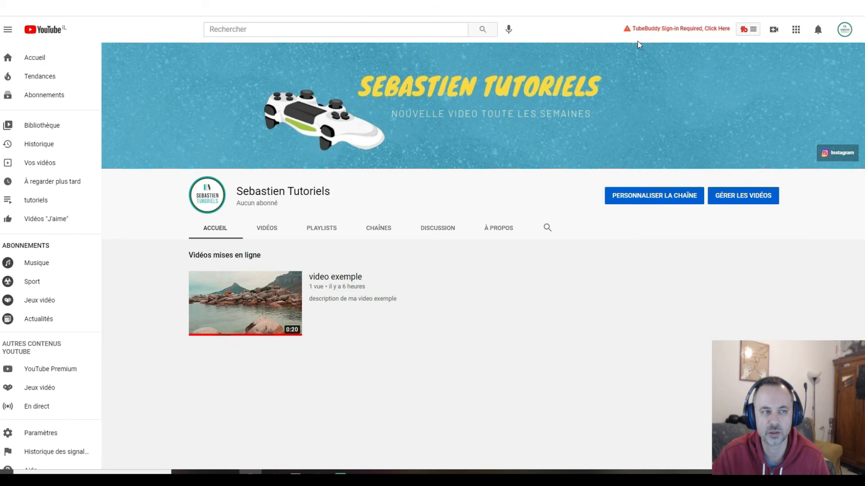
mouse_move(768, 55)
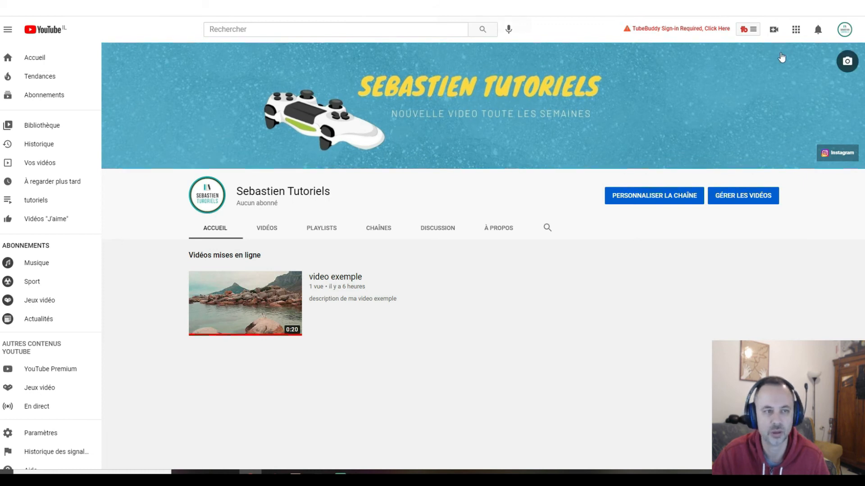
click(750, 35)
click(558, 193)
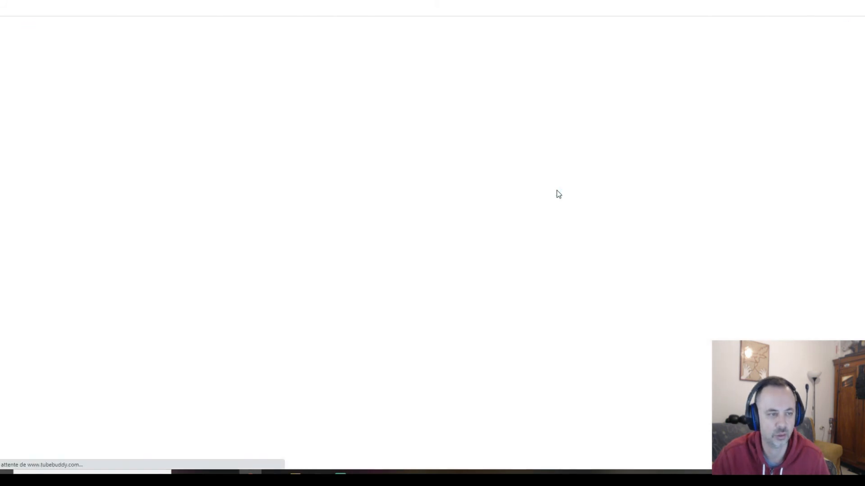
scroll(498, 183, down, 2)
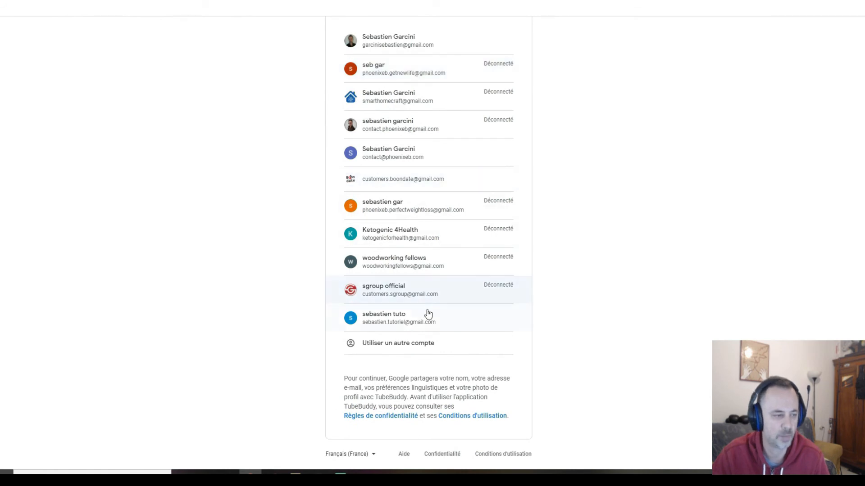
click(403, 328)
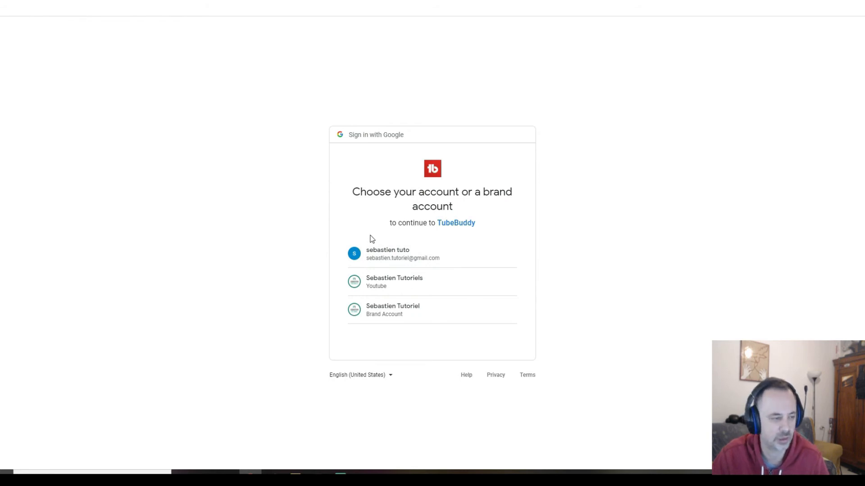
click(393, 291)
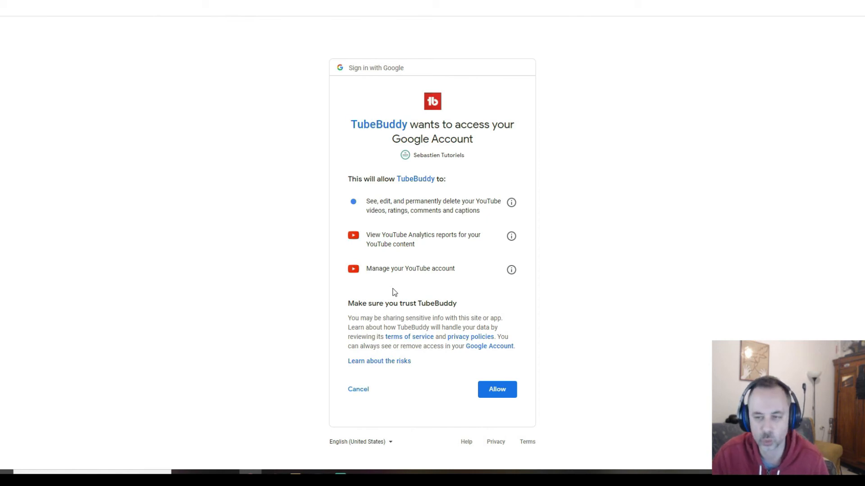
click(498, 390)
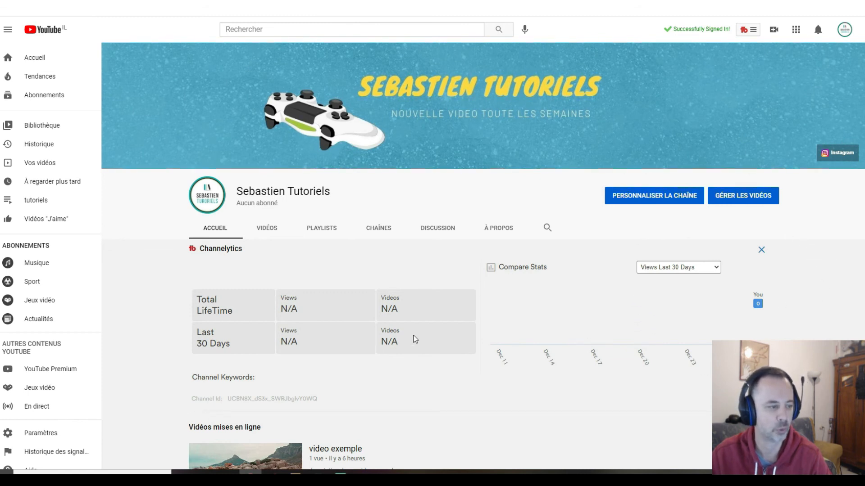
Search YouTube for "musique classique".
click(272, 31)
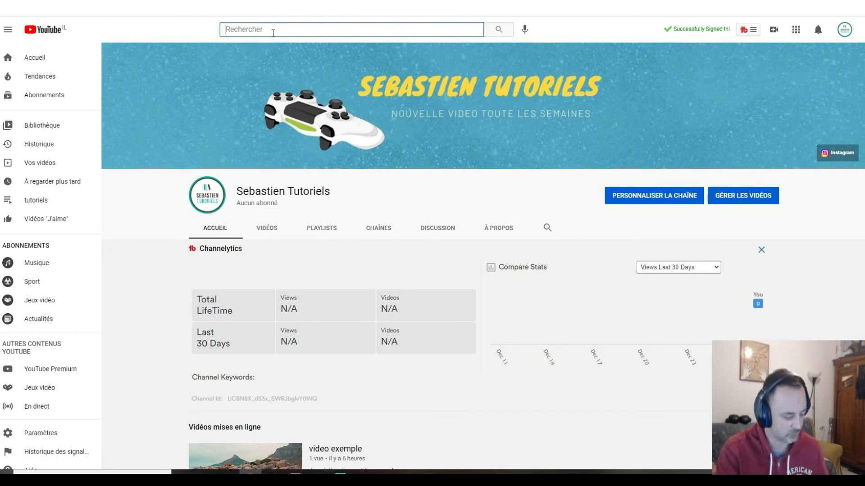
text(musique)
key(Down)
key(Down)
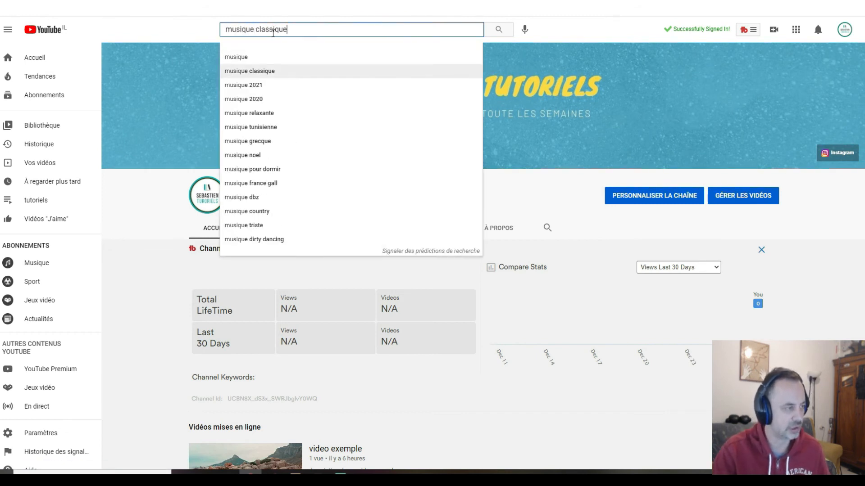
key(Return)
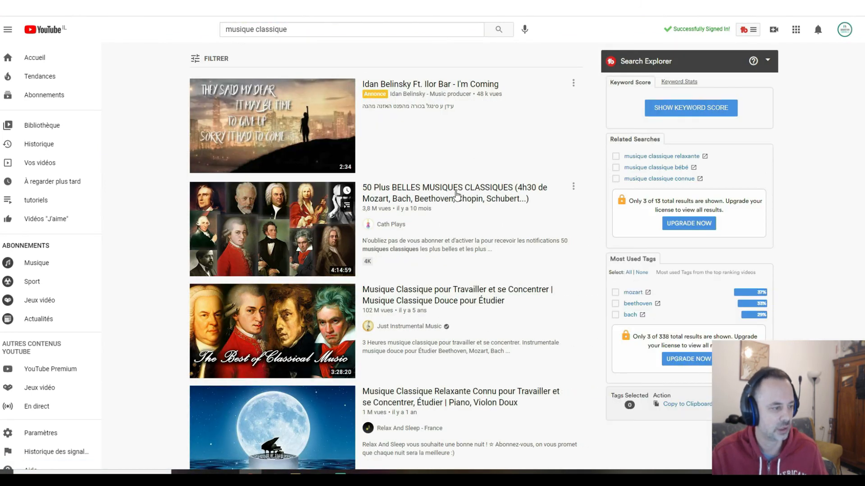
Open Relax And Sleep - France's video "Musique Classique Relaxante Connu pour Travailler et se Concentrer" from the results and pause it.
click(433, 402)
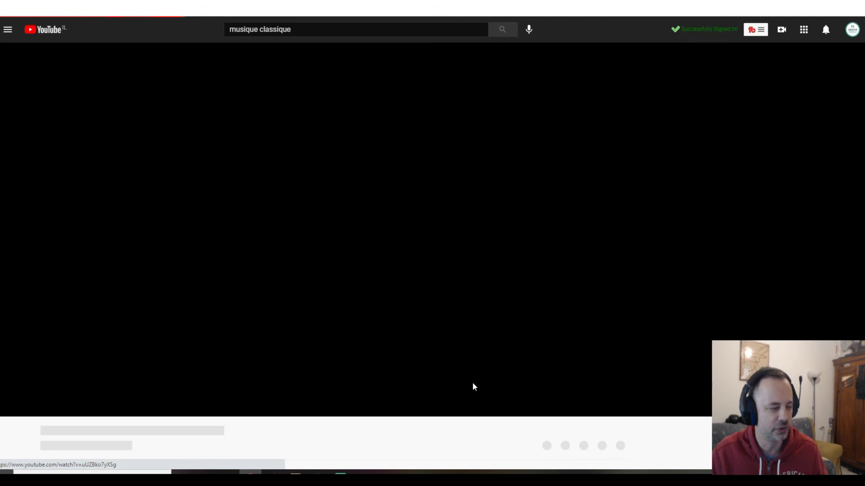
click(95, 371)
scroll(170, 289, down, 4)
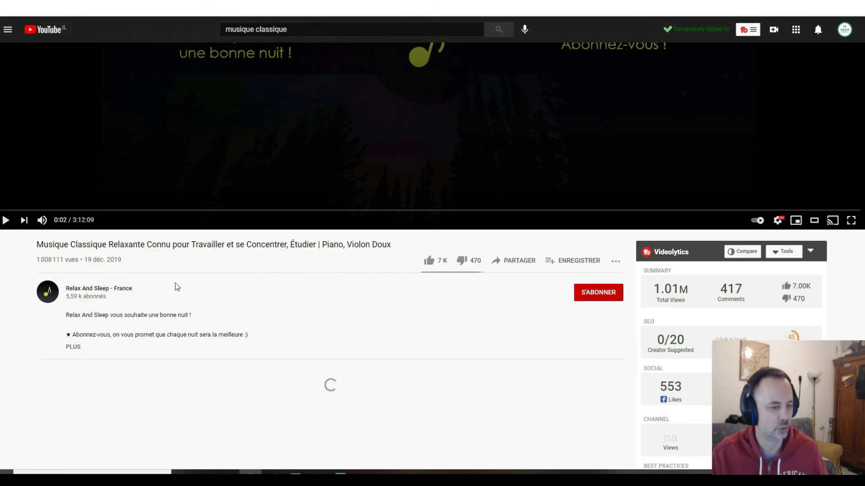
Examine TubeBuddy's Videolytics for the video: summary, SEO score, social figures, best practices and tags.
scroll(175, 287, down, 3)
scroll(545, 194, up, 3)
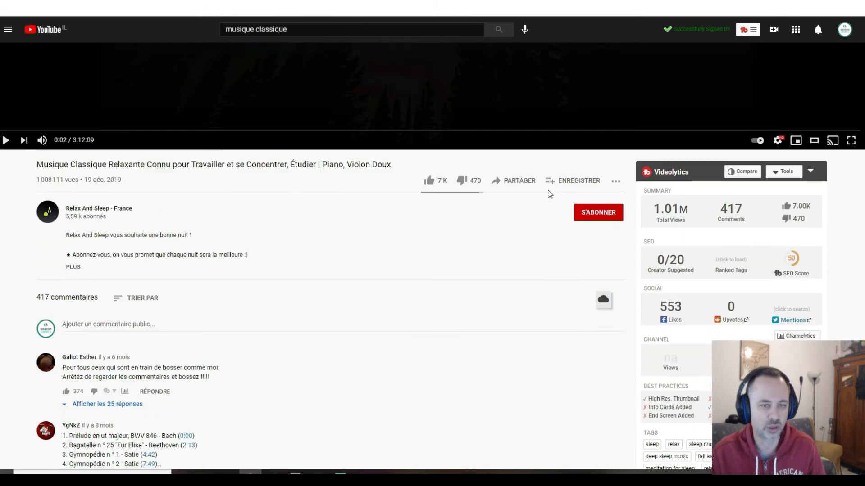
scroll(542, 202, down, 2)
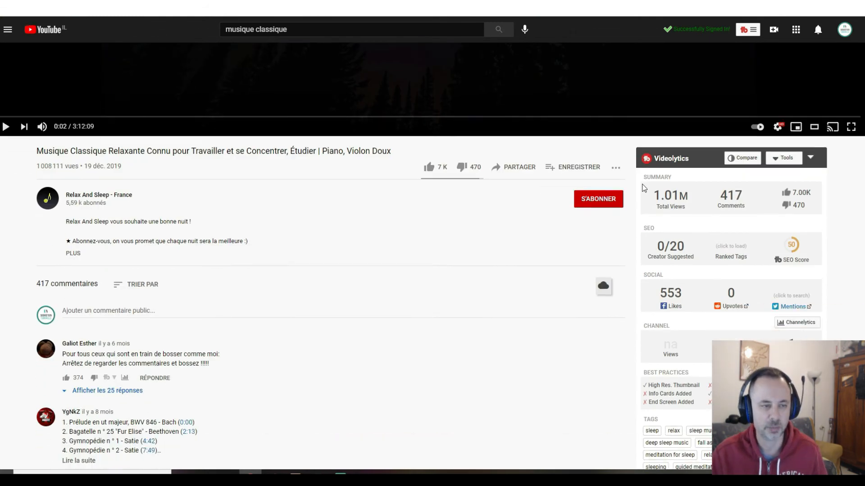
scroll(676, 427, down, 2)
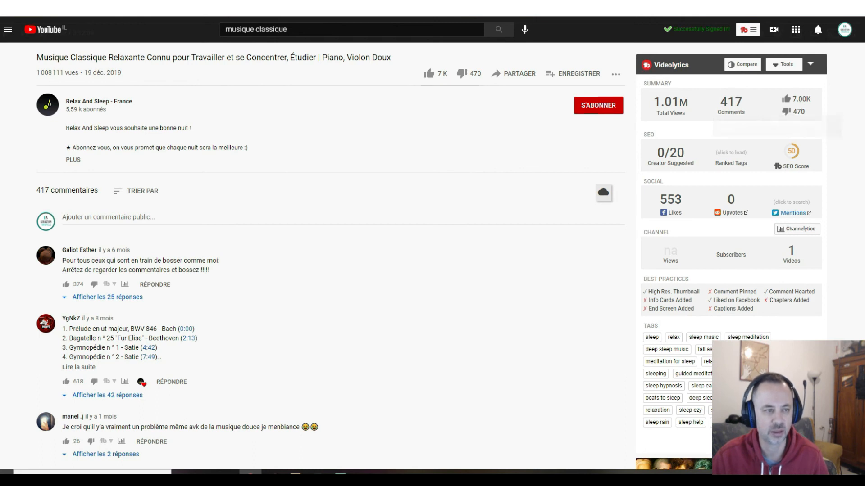
mouse_move(806, 162)
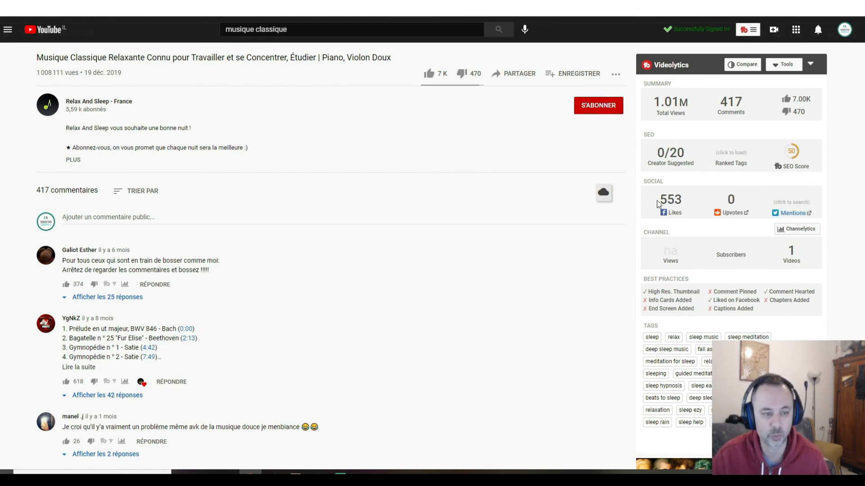
scroll(652, 230, down, 1)
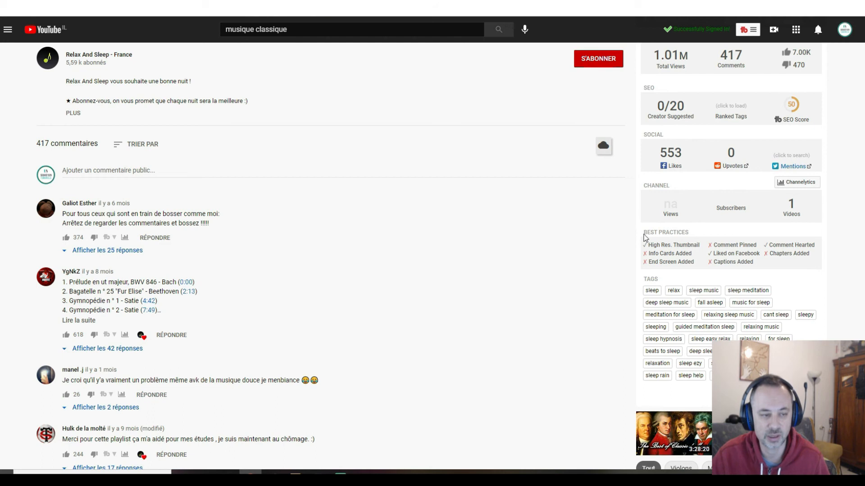
drag(645, 231, 716, 231)
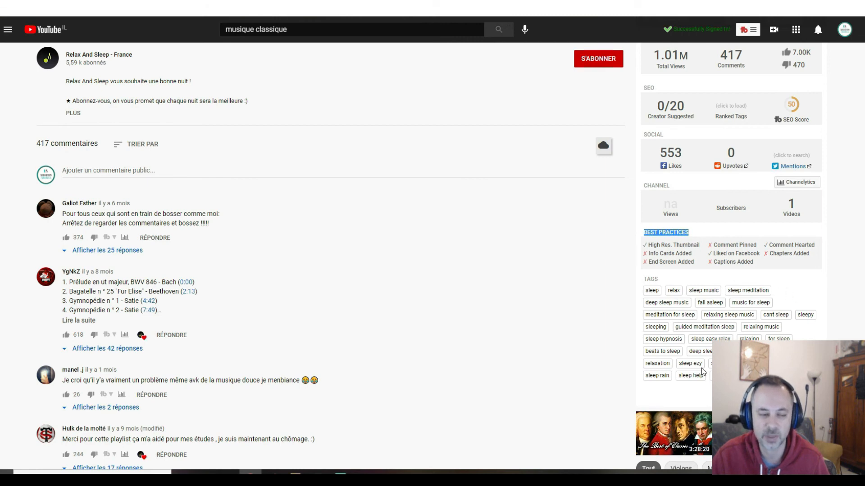
click(582, 277)
scroll(463, 298, up, 4)
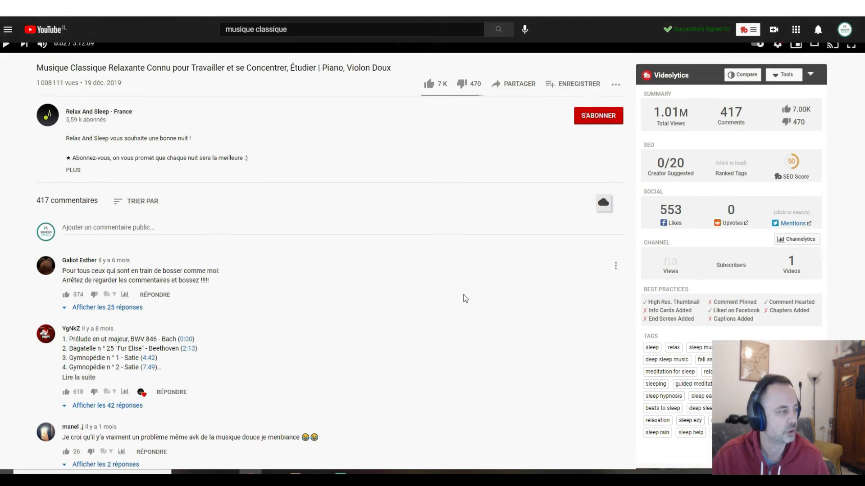
Open the Relax And Sleep - France channel and review its Channelytics totals for lifetime and the last 30 days.
click(94, 241)
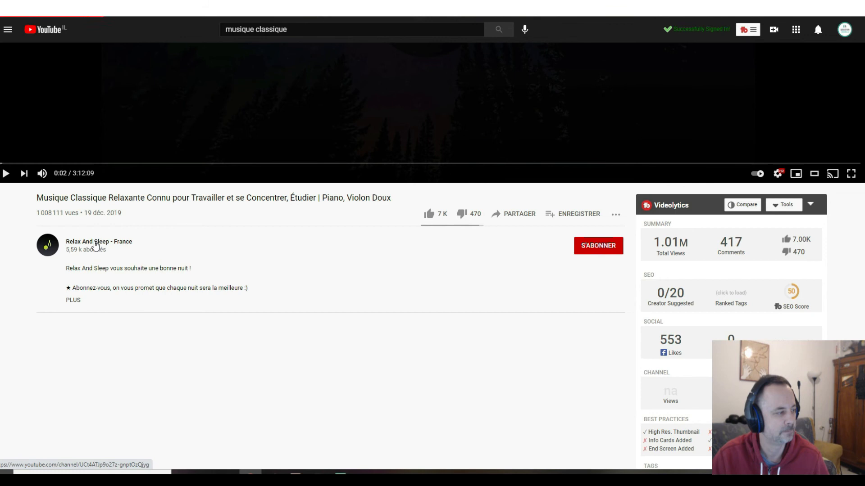
scroll(346, 169, down, 3)
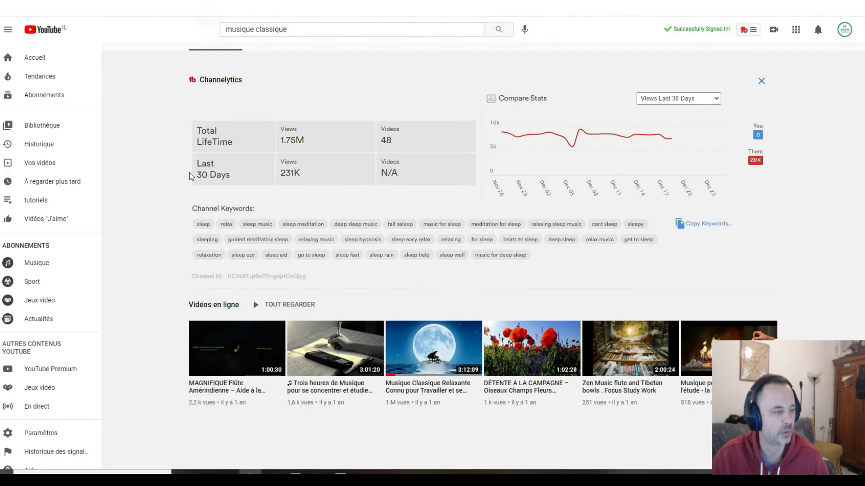
scroll(346, 168, up, 1)
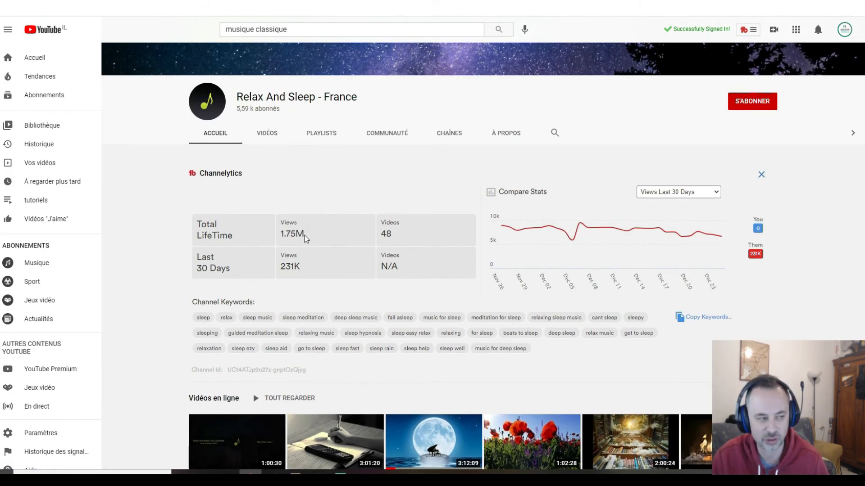
scroll(305, 238, up, 1)
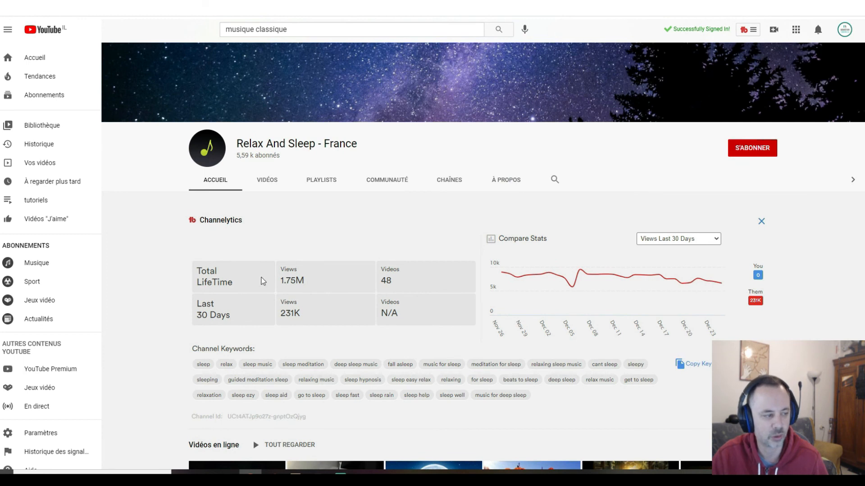
drag(280, 280, 307, 283)
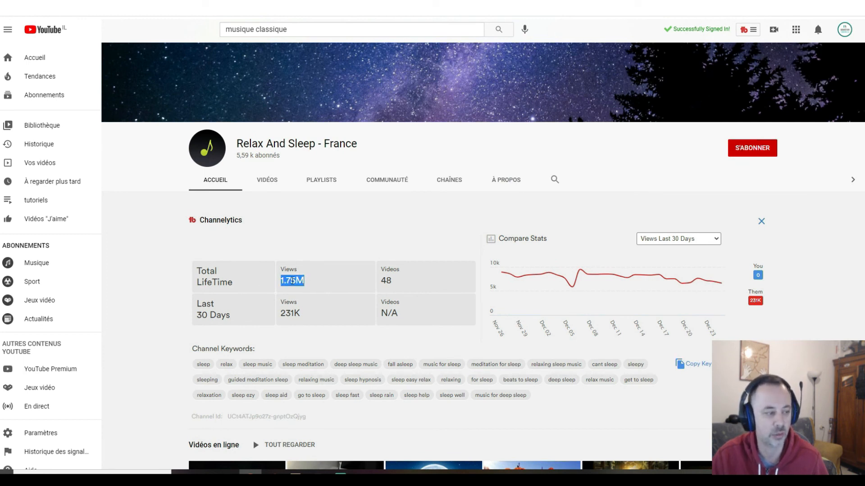
click(303, 282)
drag(381, 282, 413, 282)
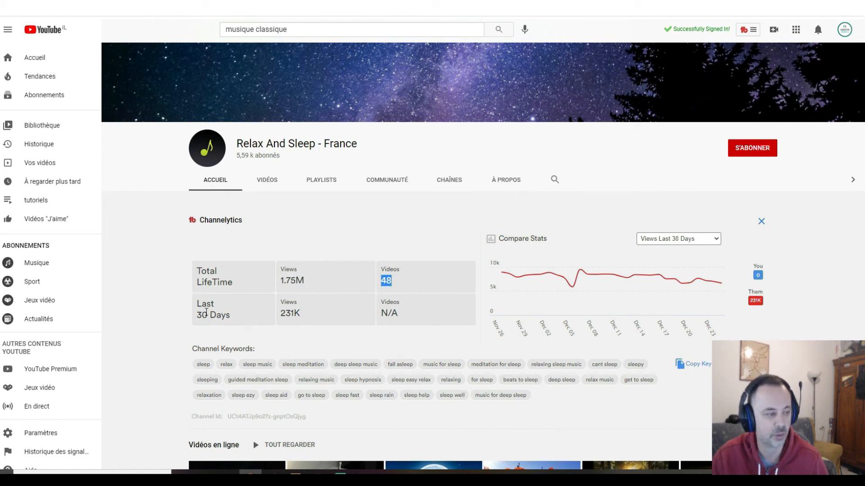
drag(193, 301, 232, 315)
click(232, 315)
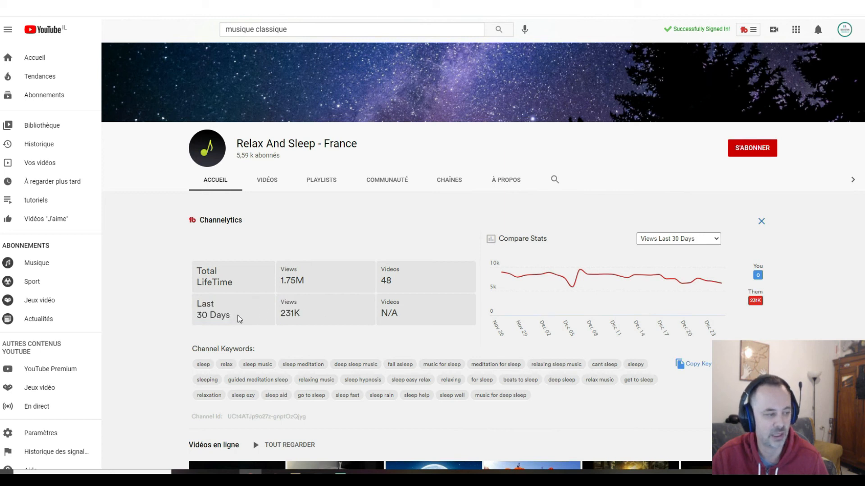
Inspect the channel's comparison chart of daily views, and switch it to subscribers and to videos for the last 30 days.
mouse_move(509, 277)
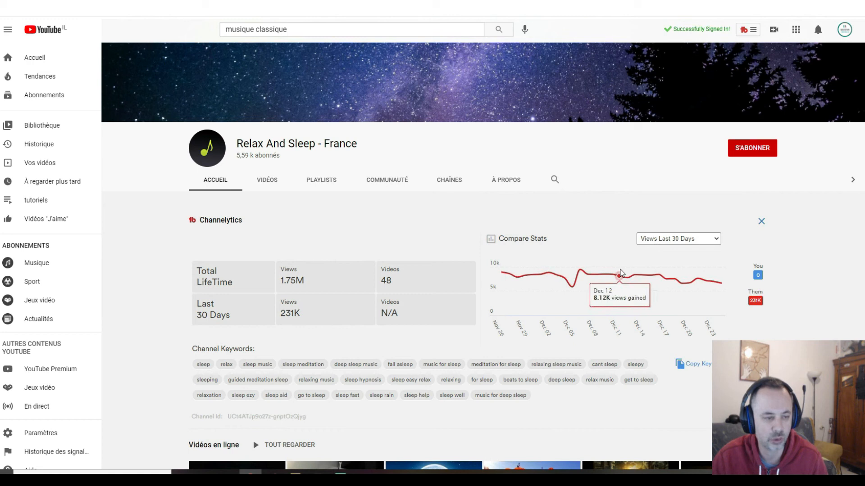
click(669, 242)
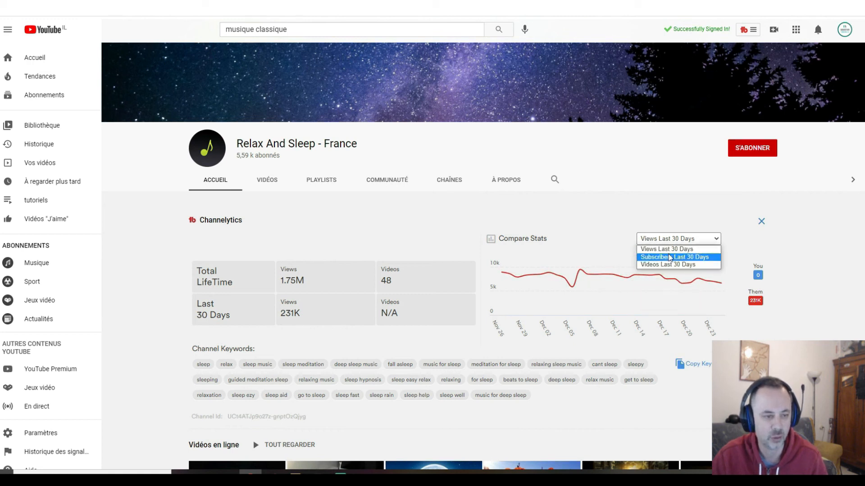
click(669, 257)
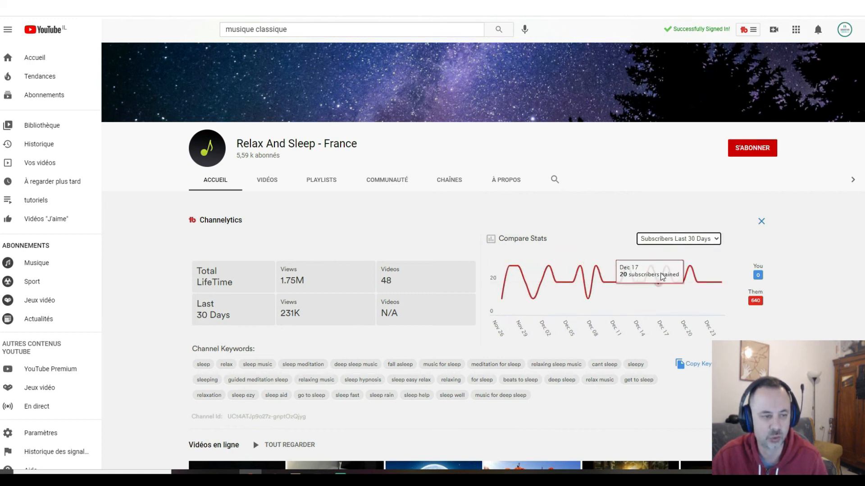
click(675, 238)
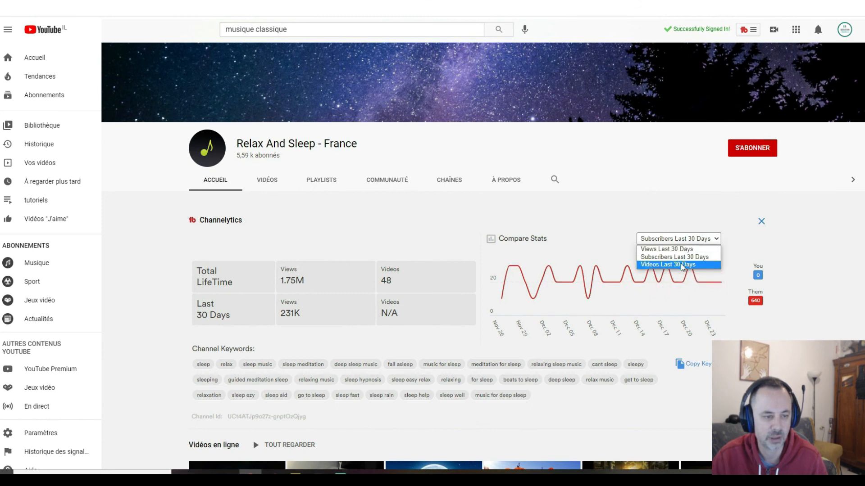
click(682, 265)
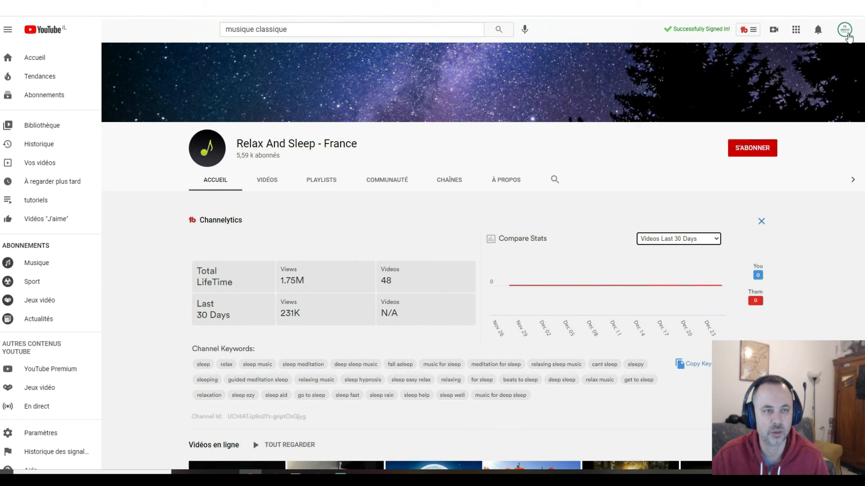
Return to your own channel, go to its video management in YouTube Studio, and open the details of "video exemple".
click(848, 36)
click(775, 86)
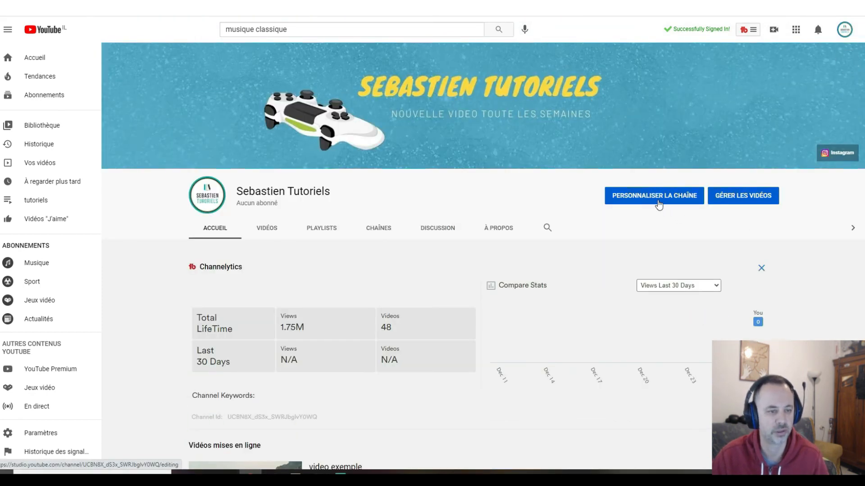
click(752, 200)
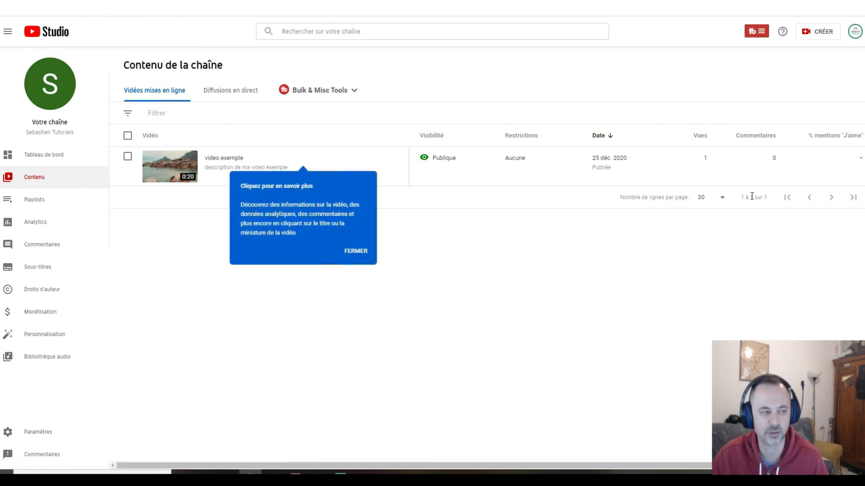
click(354, 251)
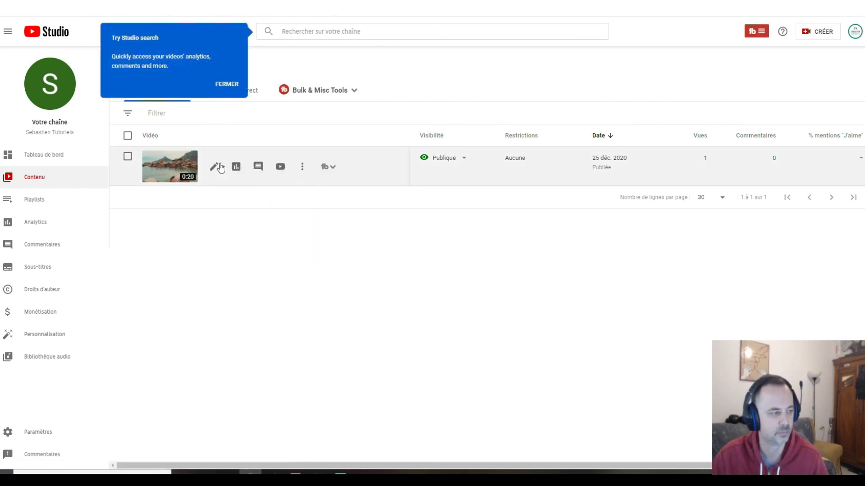
click(217, 168)
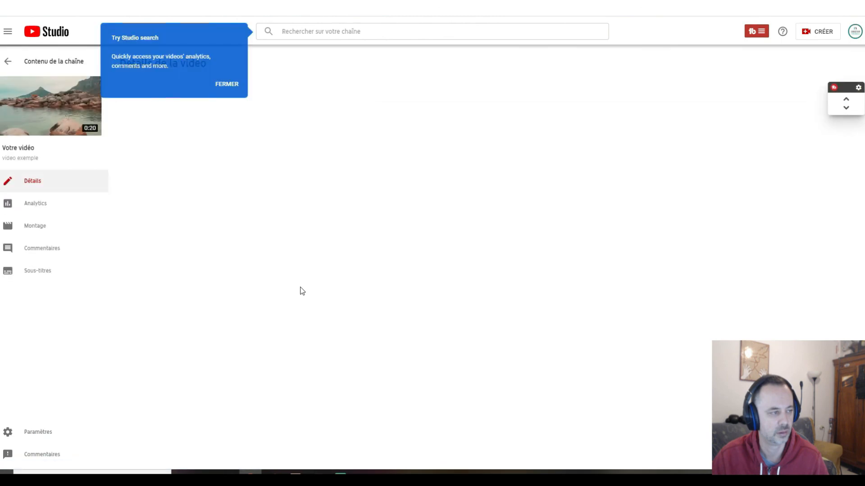
Look through the video's details page: the title, description, thumbnail, tags and TubeBuddy's tag tools and recommended tags.
scroll(387, 143, down, 10)
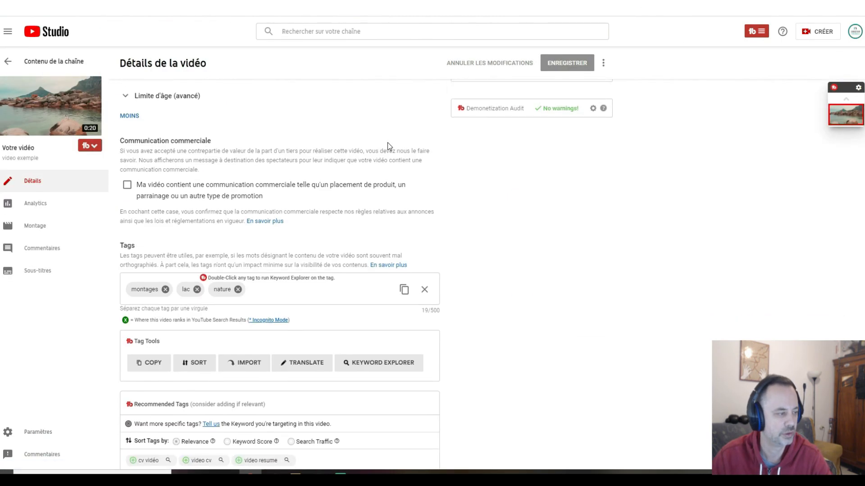
scroll(388, 143, down, 3)
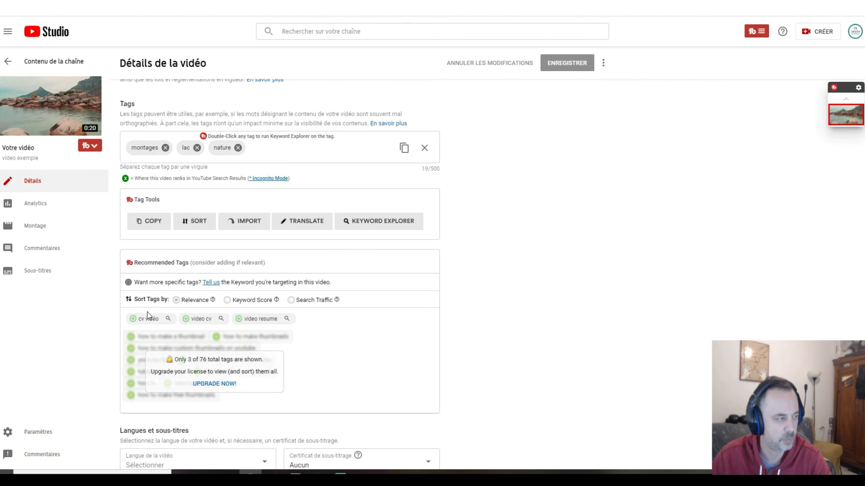
scroll(242, 348, up, 10)
scroll(241, 347, up, 3)
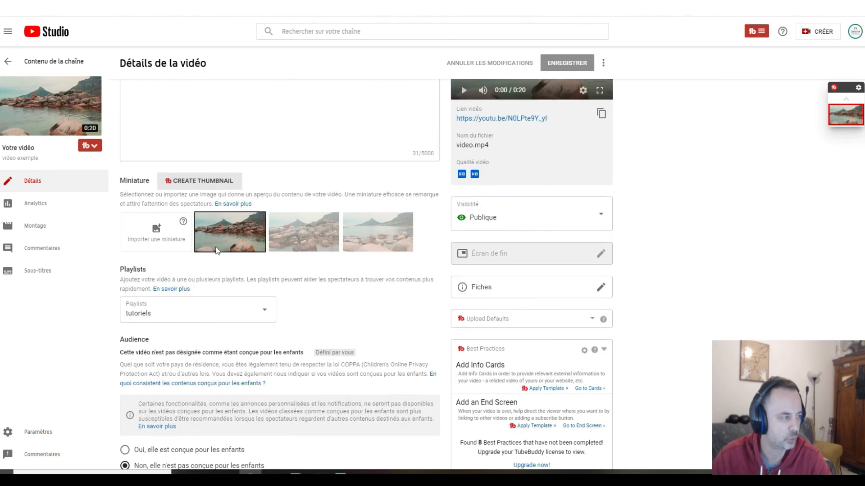
triple_click(141, 99)
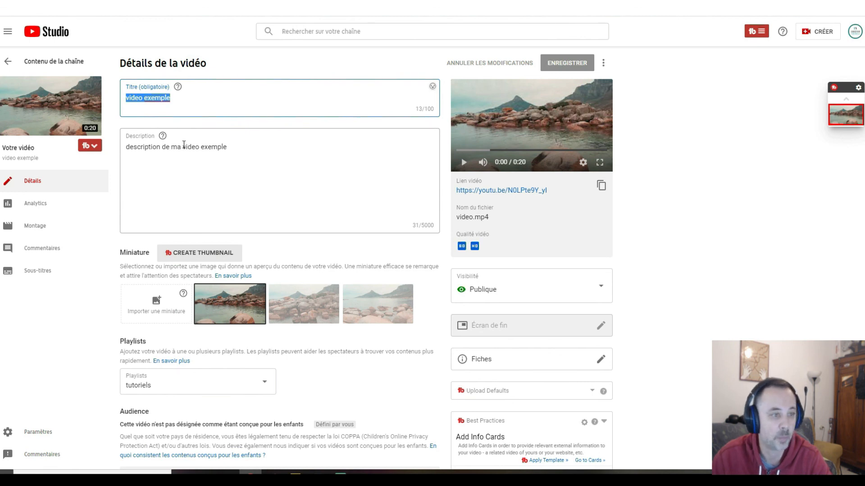
triple_click(169, 152)
scroll(238, 226, down, 12)
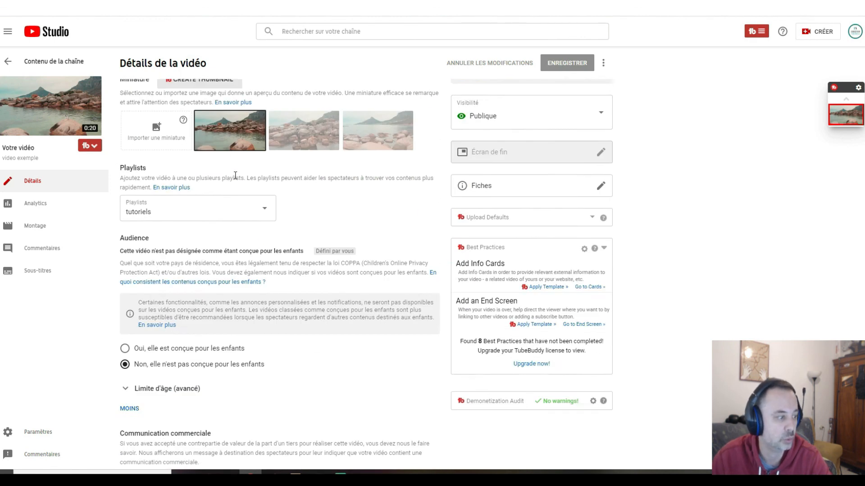
Add TubeBuddy's recommended tag "cv vidéo" to the video's tags.
scroll(242, 319, down, 4)
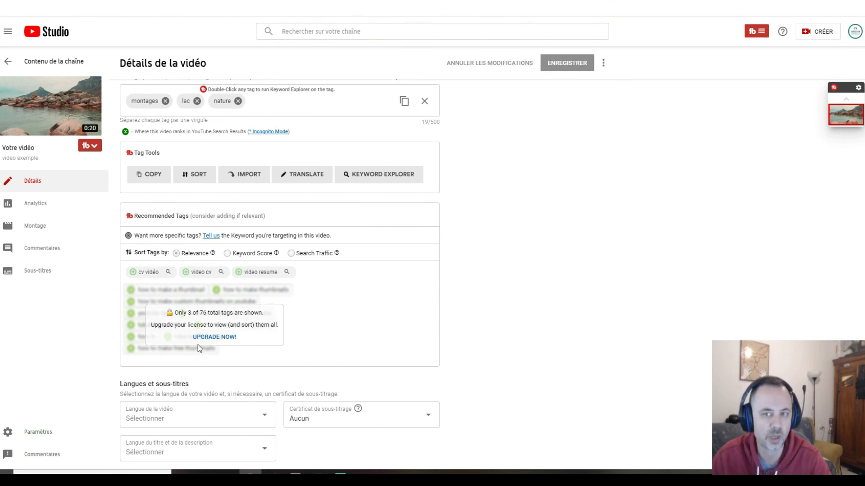
click(153, 274)
click(212, 275)
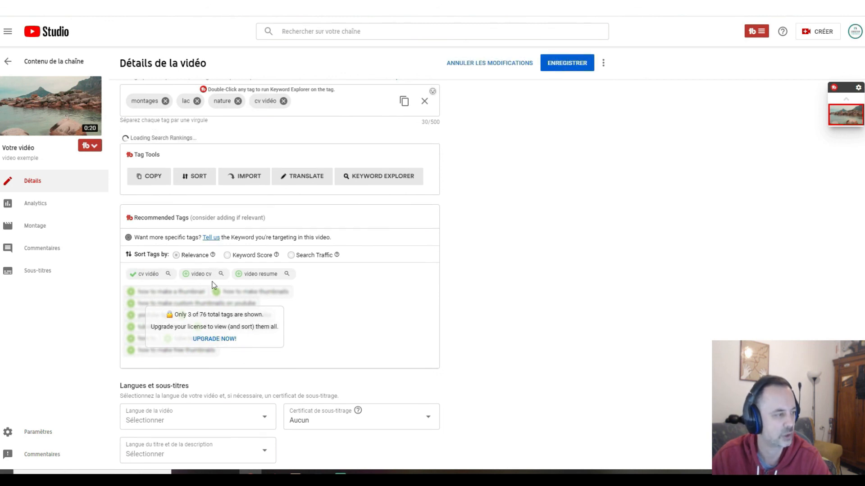
Add TubeBuddy's recommended tags "video cv" and "video resume" to the video's tags.
click(292, 275)
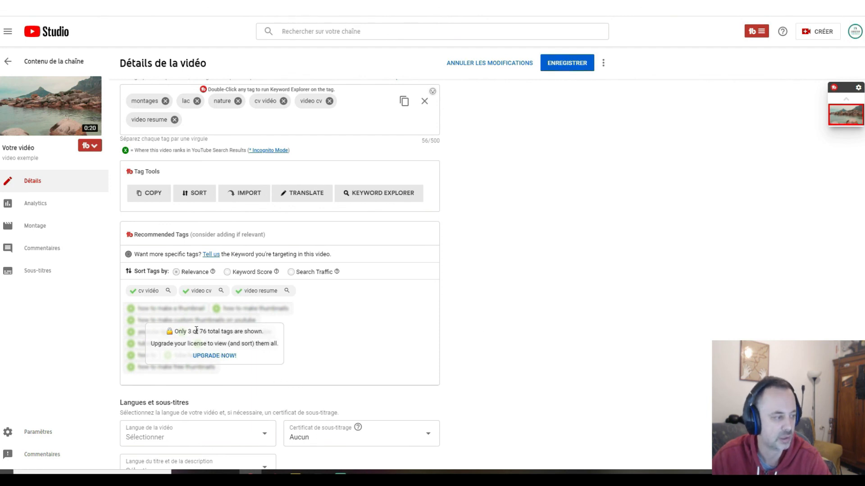
Check the notice about the locked recommended tags, open TubeBuddy's license upgrade page, and examine the Pro plan and its monthly price.
drag(196, 331, 258, 331)
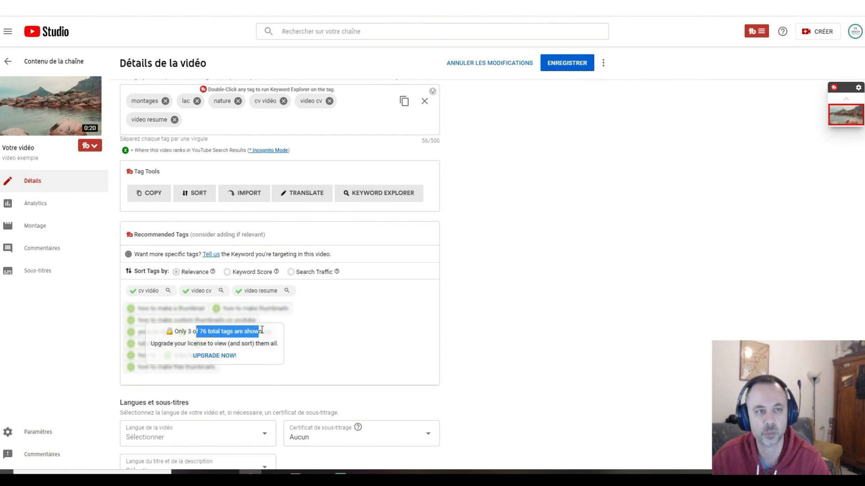
click(228, 357)
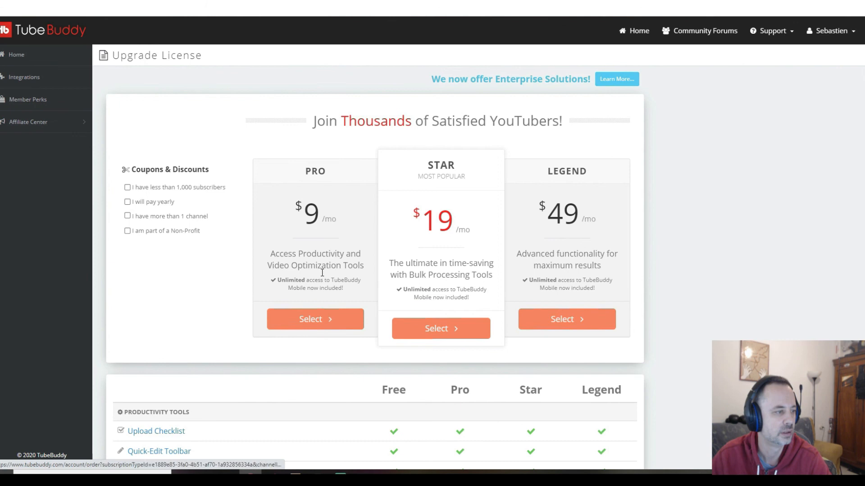
drag(296, 206, 333, 217)
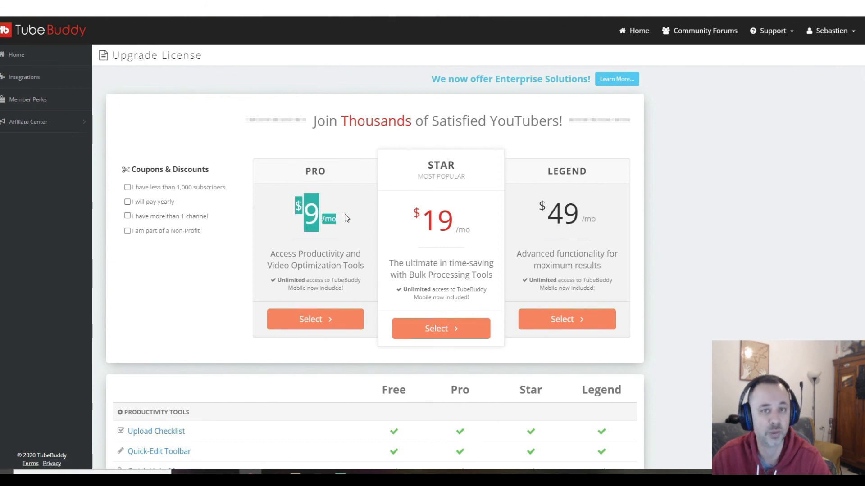
click(345, 214)
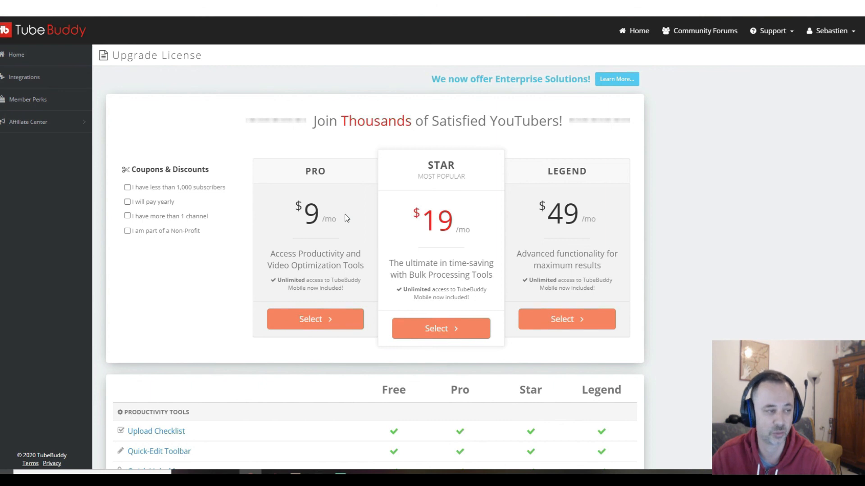
drag(302, 179, 331, 177)
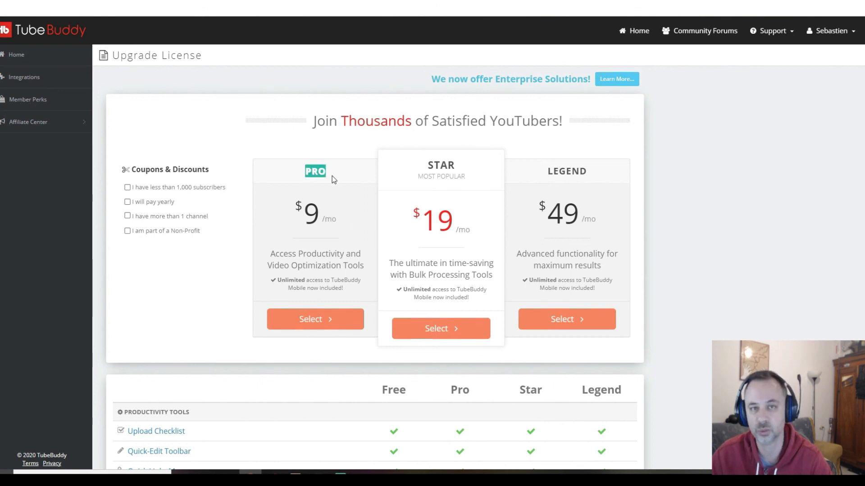